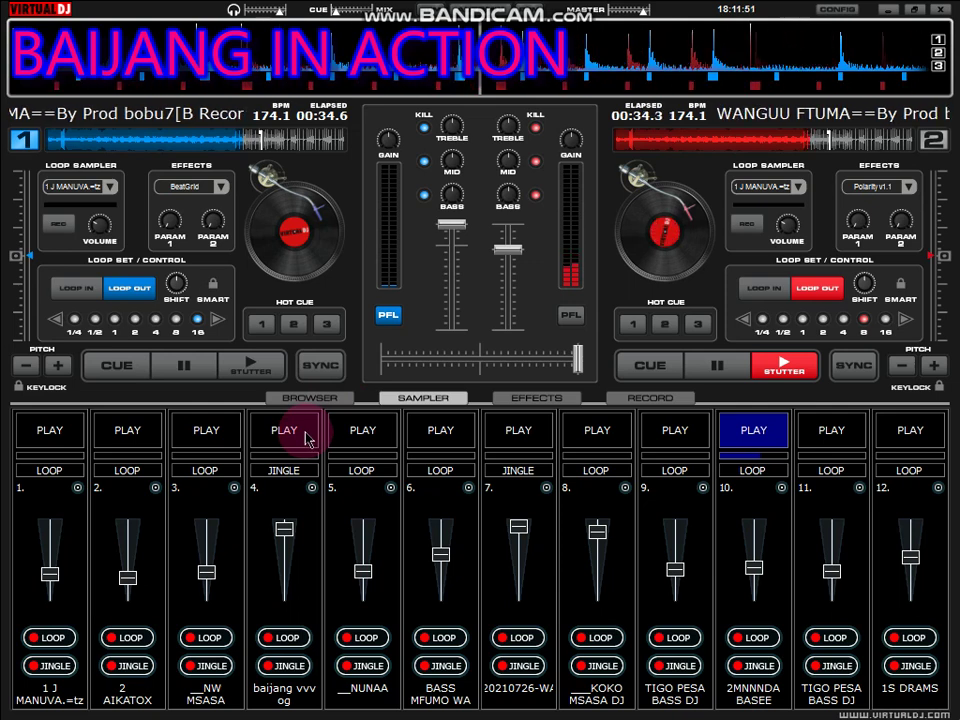
- Trigger the slot 4 jingle and start the __NW MSASA loop in slot 3, raising the volume of slots 3 and 10
click(286, 431)
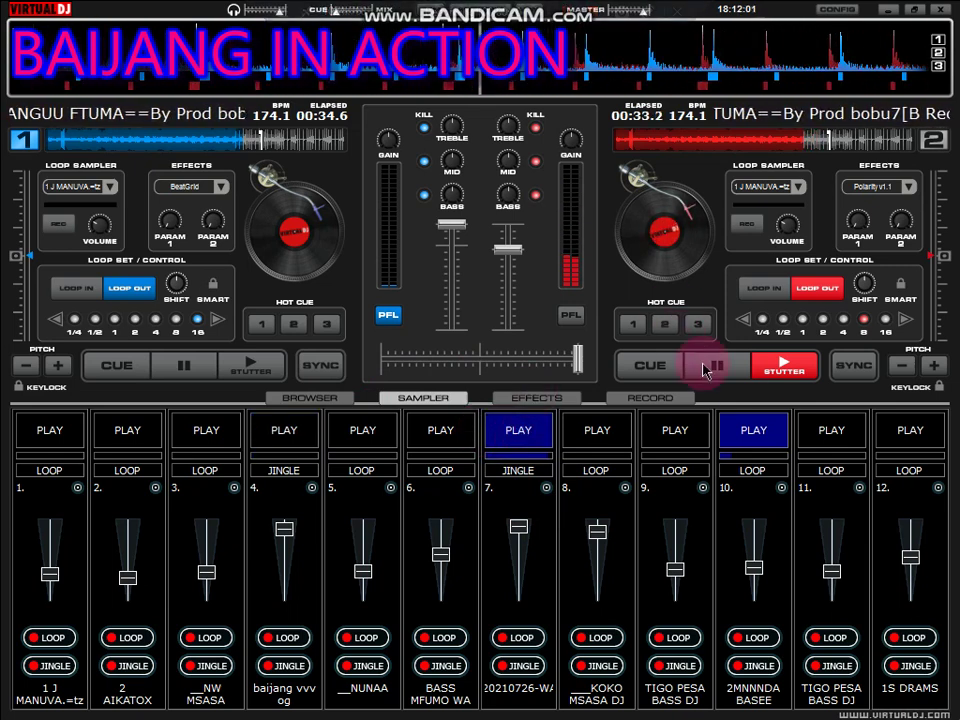
drag(206, 572, 206, 583)
click(205, 432)
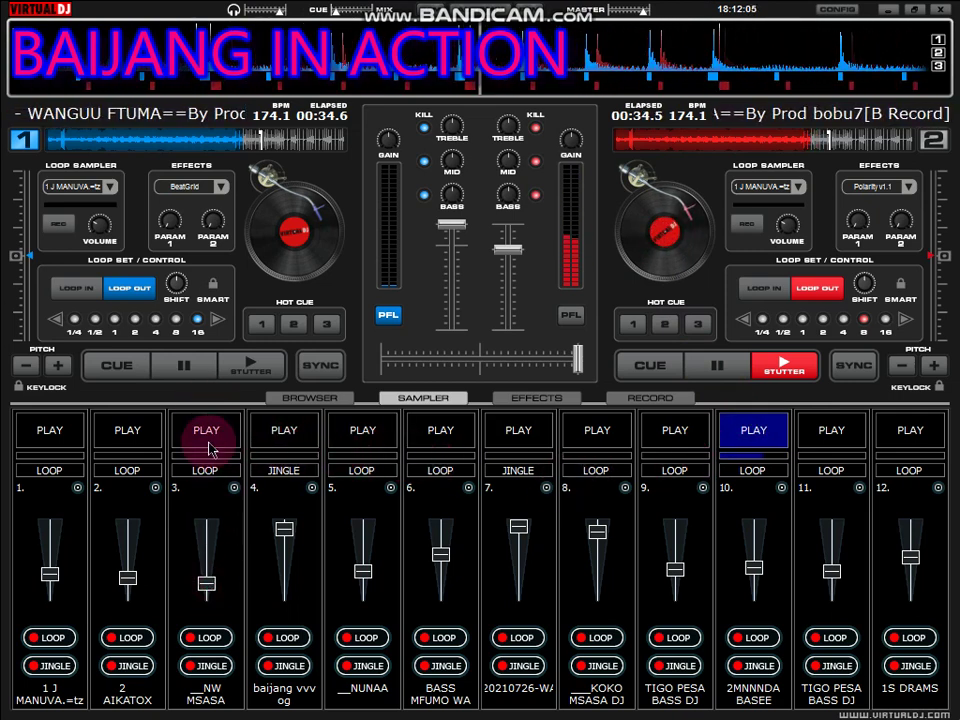
click(208, 580)
drag(208, 580, 208, 572)
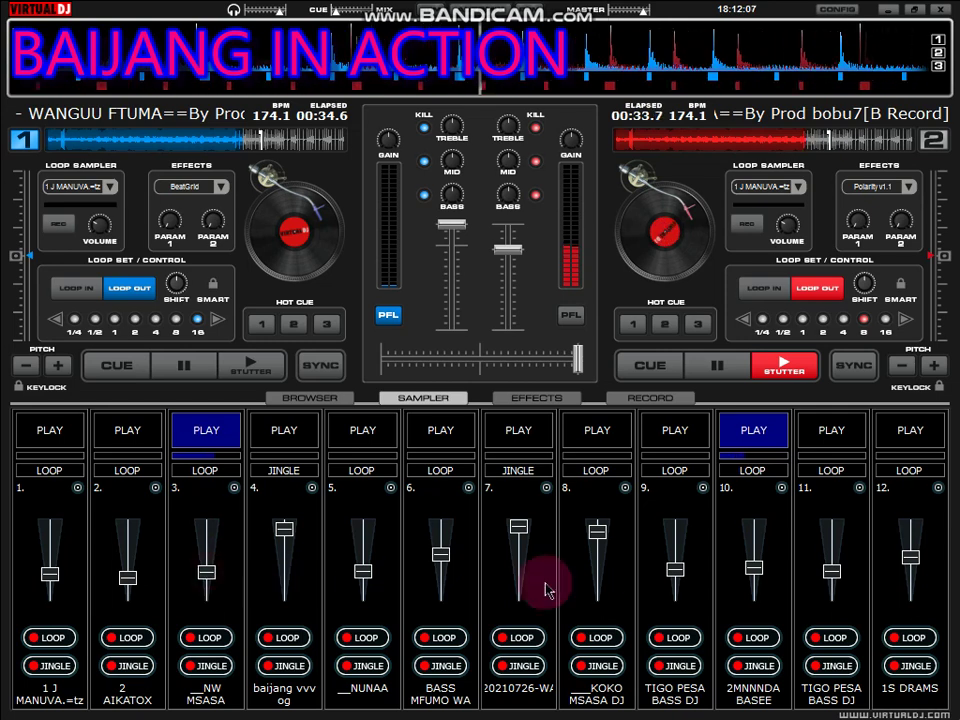
drag(753, 567, 750, 546)
drag(207, 574, 210, 566)
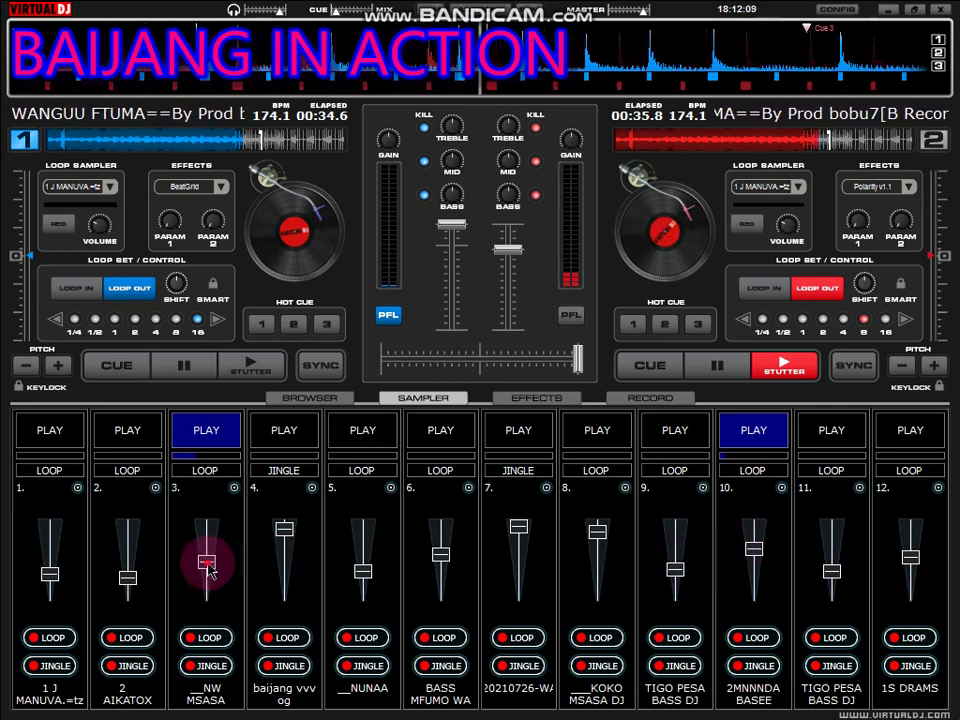
- Layer in the sampler loops of slots 2, 1, 8, 5 and 6, one after another
click(155, 447)
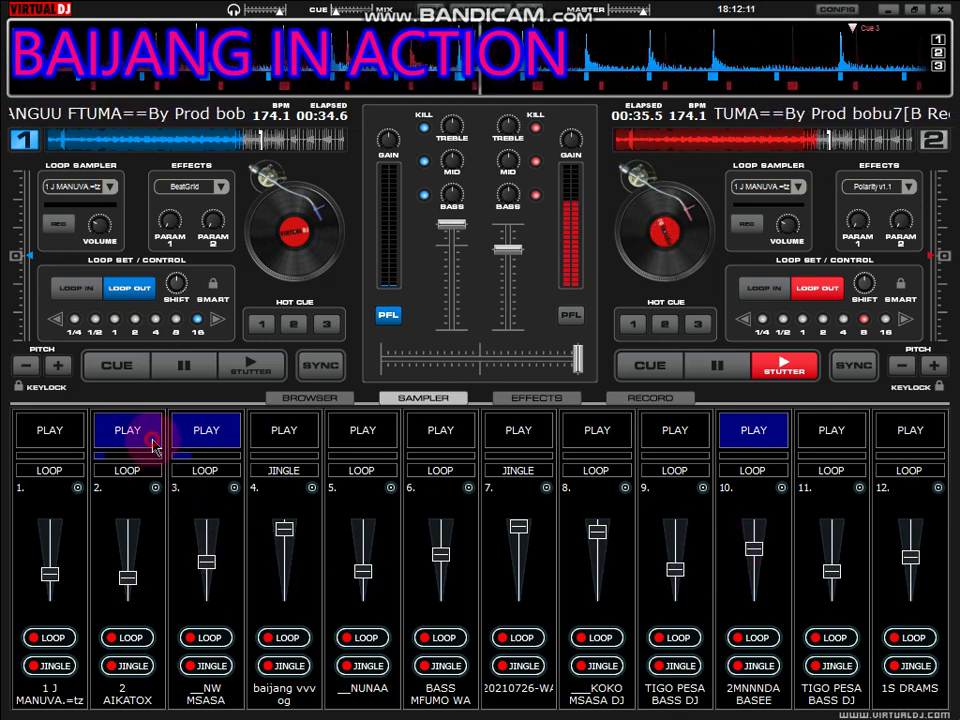
click(52, 434)
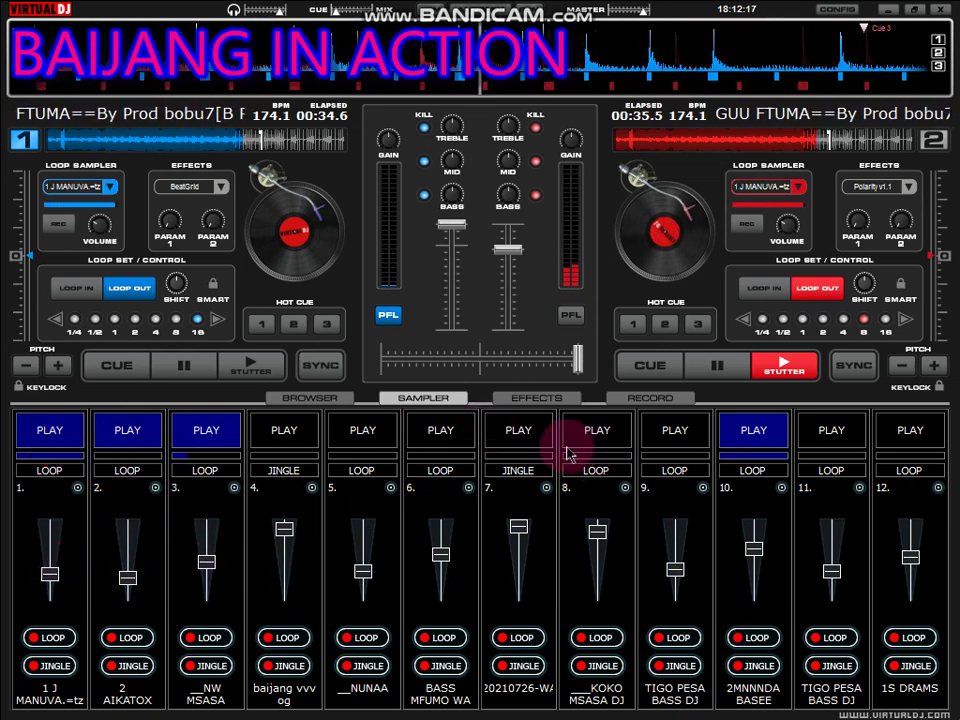
click(610, 438)
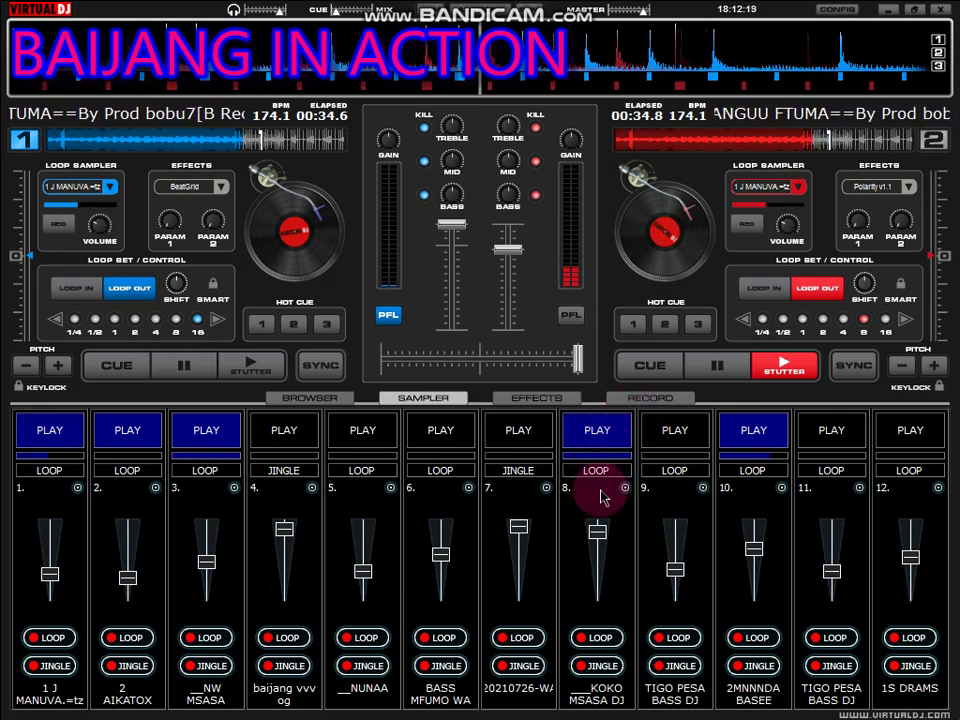
click(360, 440)
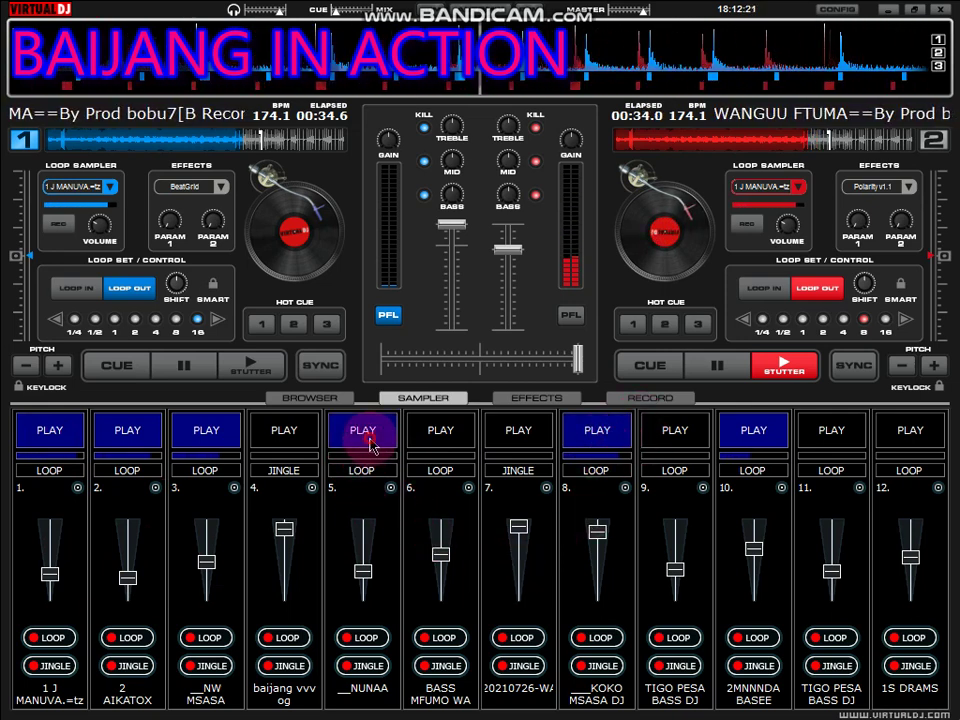
click(450, 438)
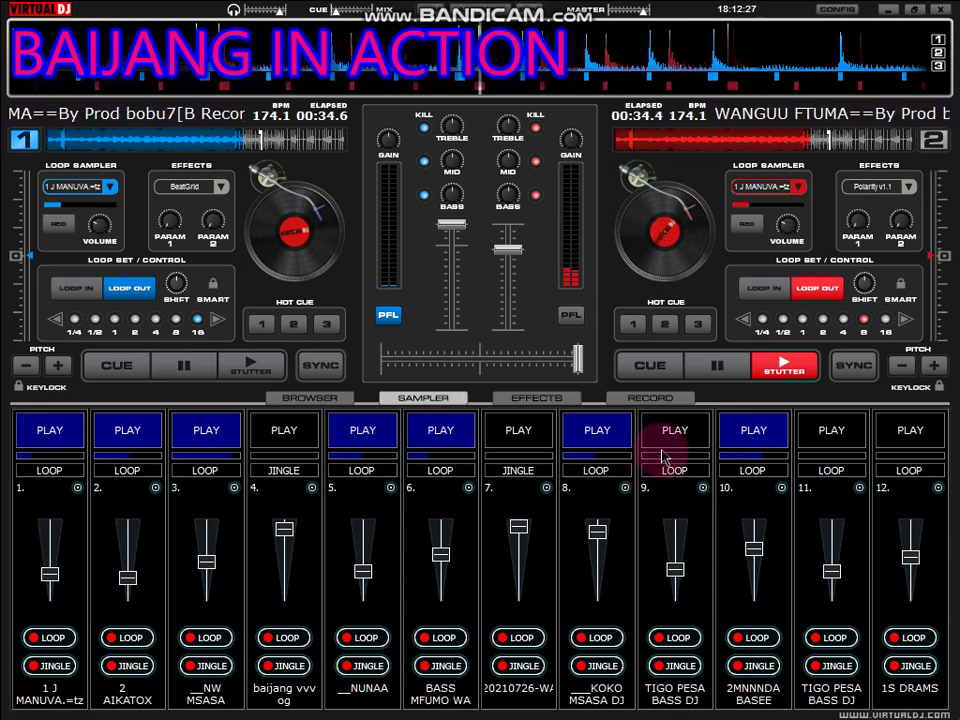
- Stop the loops in slots 8 and 6, and trigger the baijang vvv og jingle in slot 4 at reduced volume
click(605, 435)
click(605, 435)
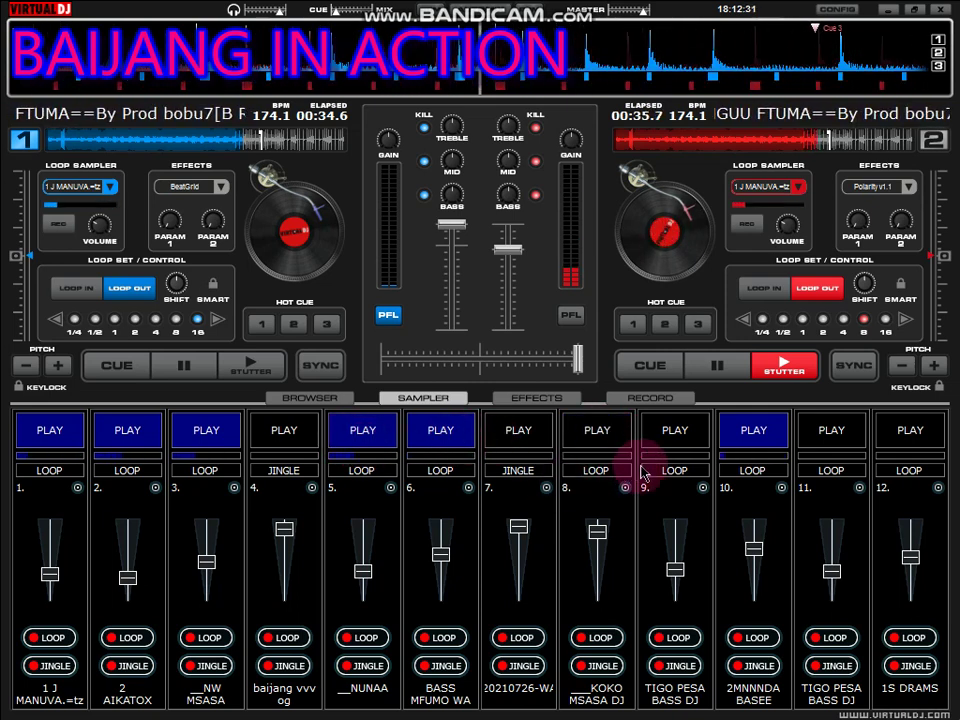
click(285, 553)
click(298, 436)
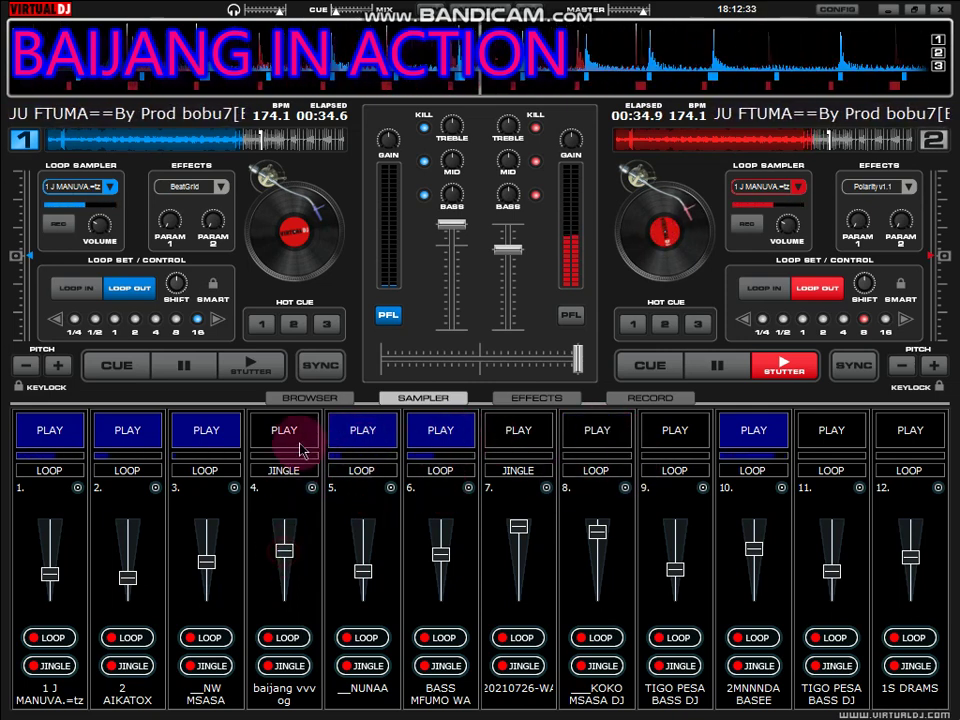
click(440, 432)
click(442, 434)
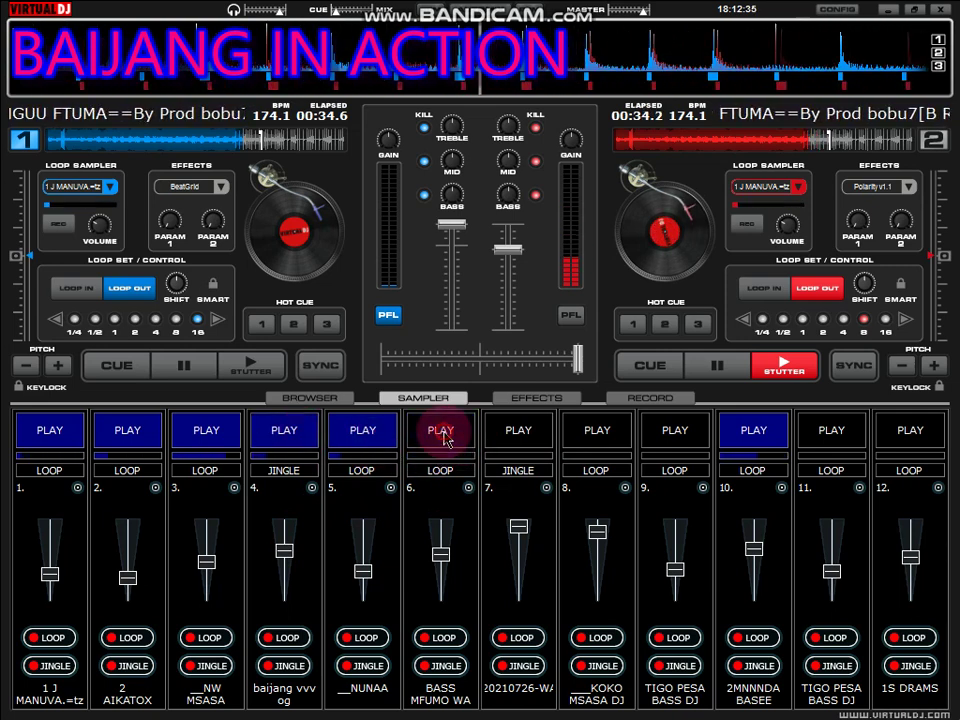
- Play the TIGO PESA BASS DJ loop in slot 9, stop it and start the one in slot 11
click(691, 437)
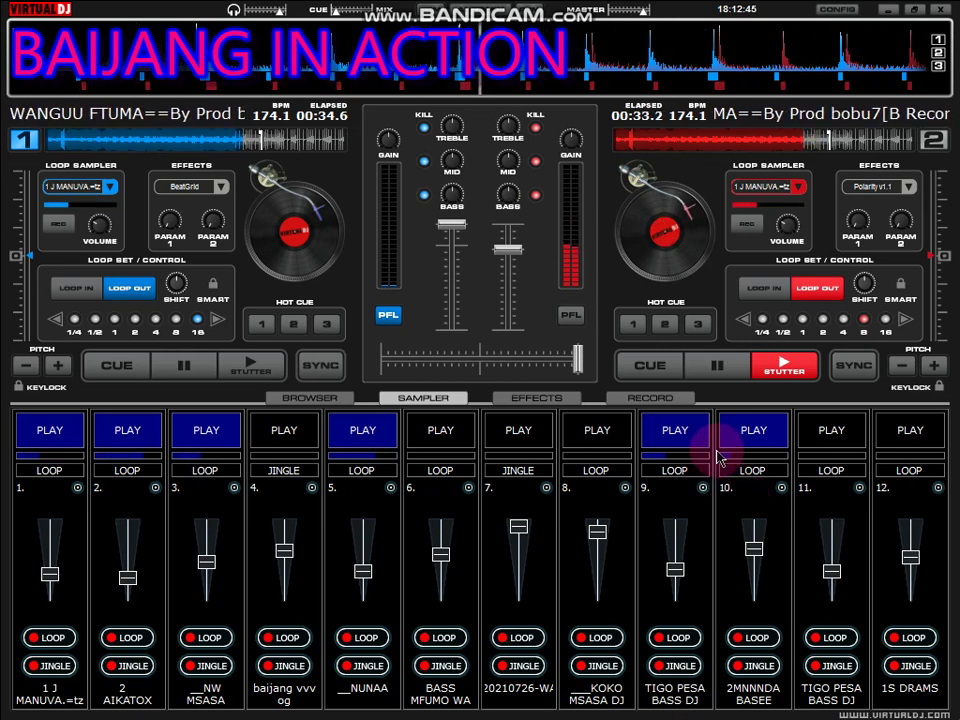
click(686, 433)
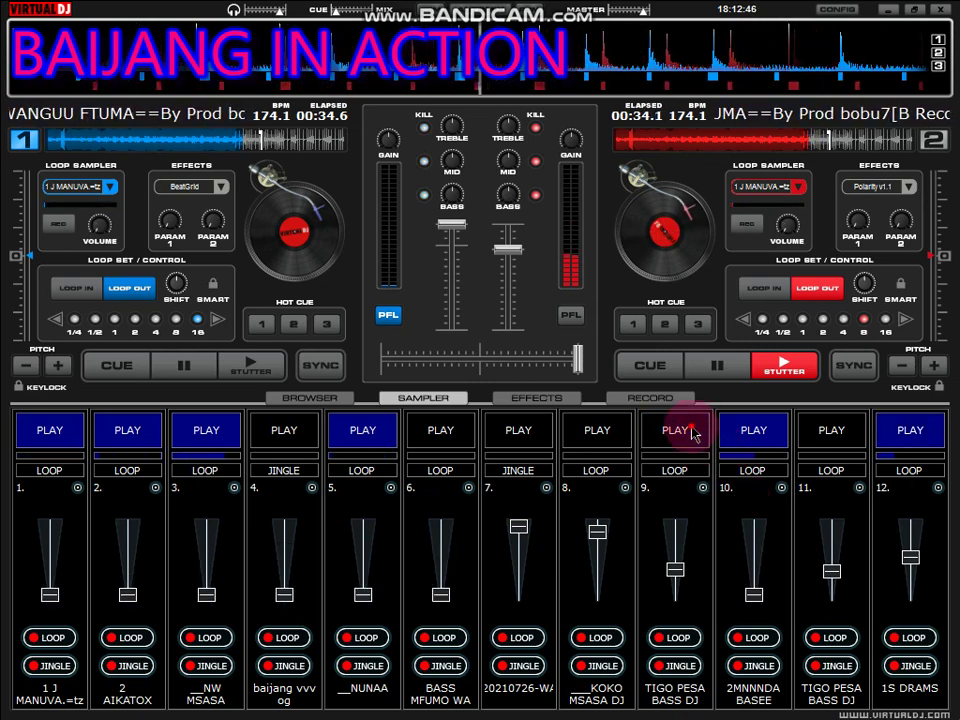
click(830, 433)
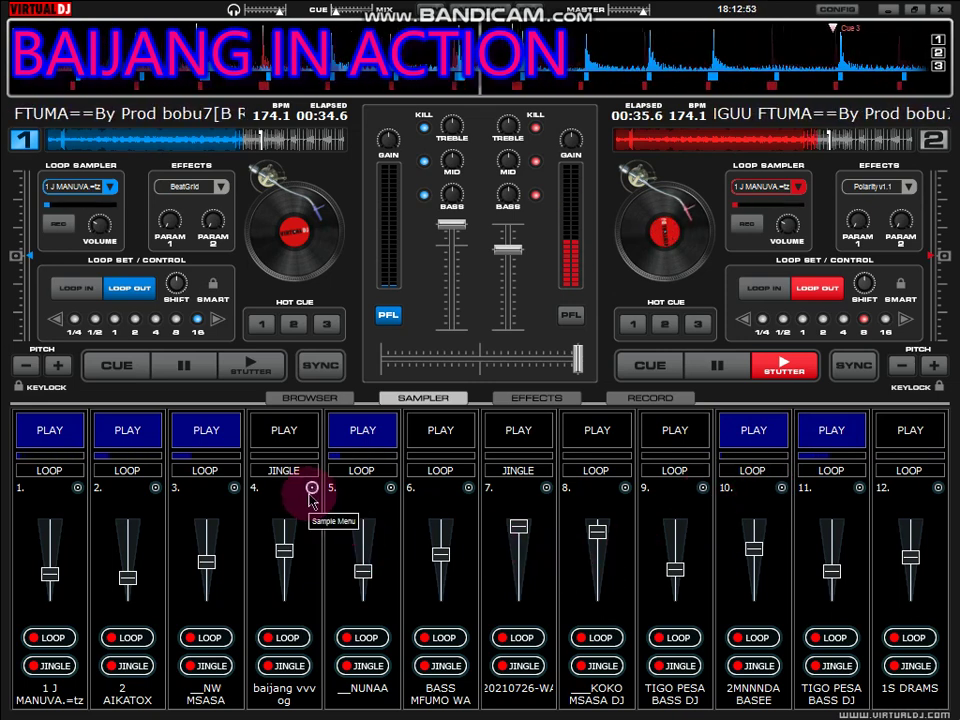
- Load the sample KIGOMA OG .vdj into sampler slot 7 and lower that slot's volume below the middle
click(546, 487)
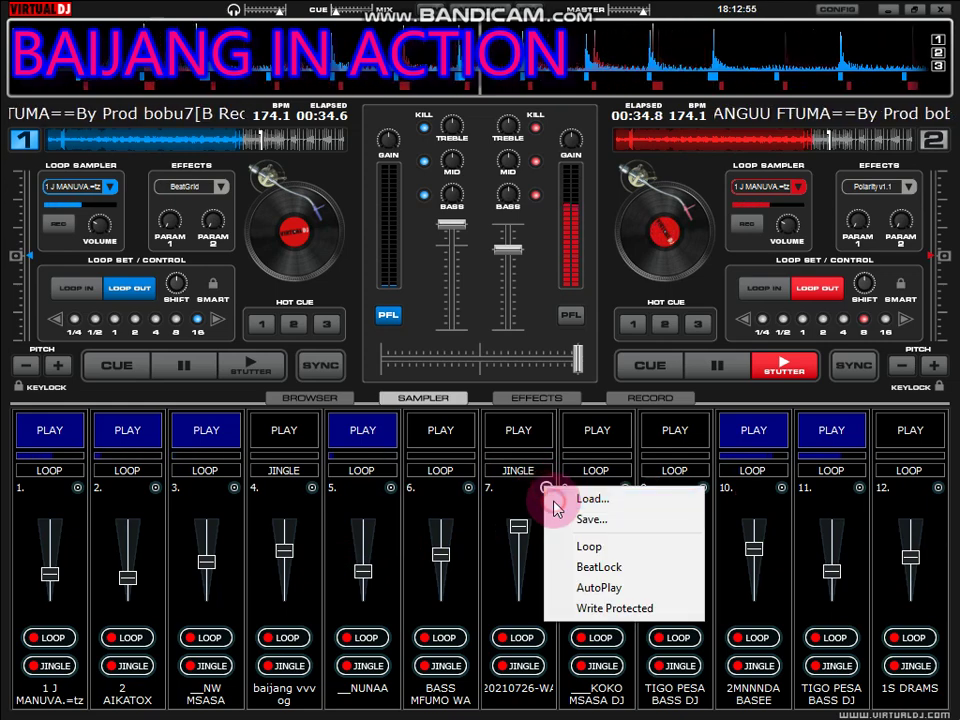
click(580, 499)
click(377, 208)
scroll(380, 222, down, 1)
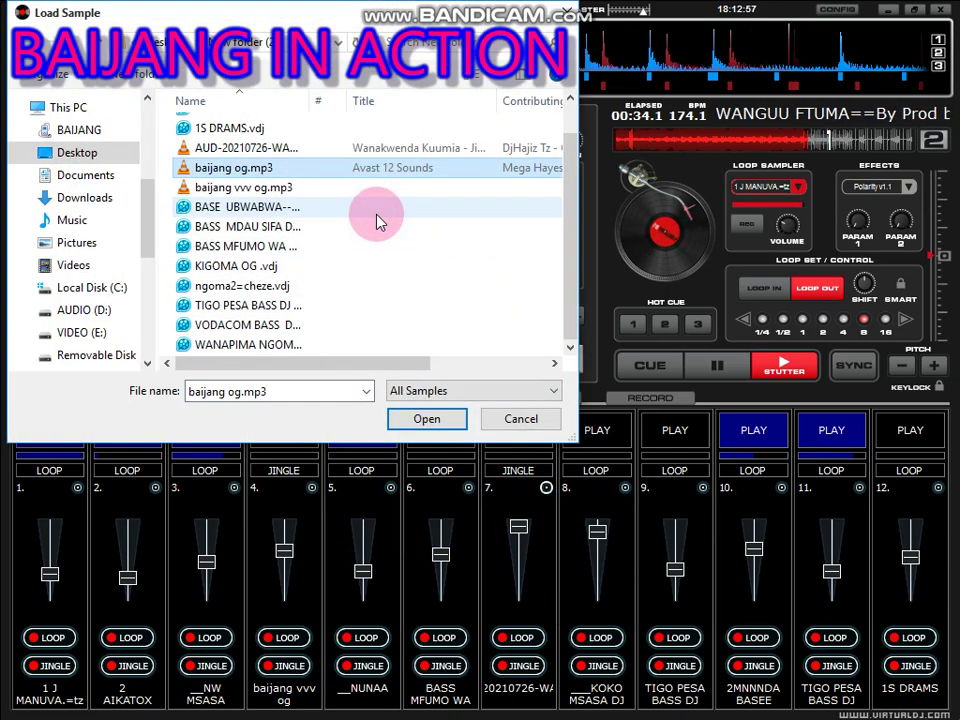
click(363, 248)
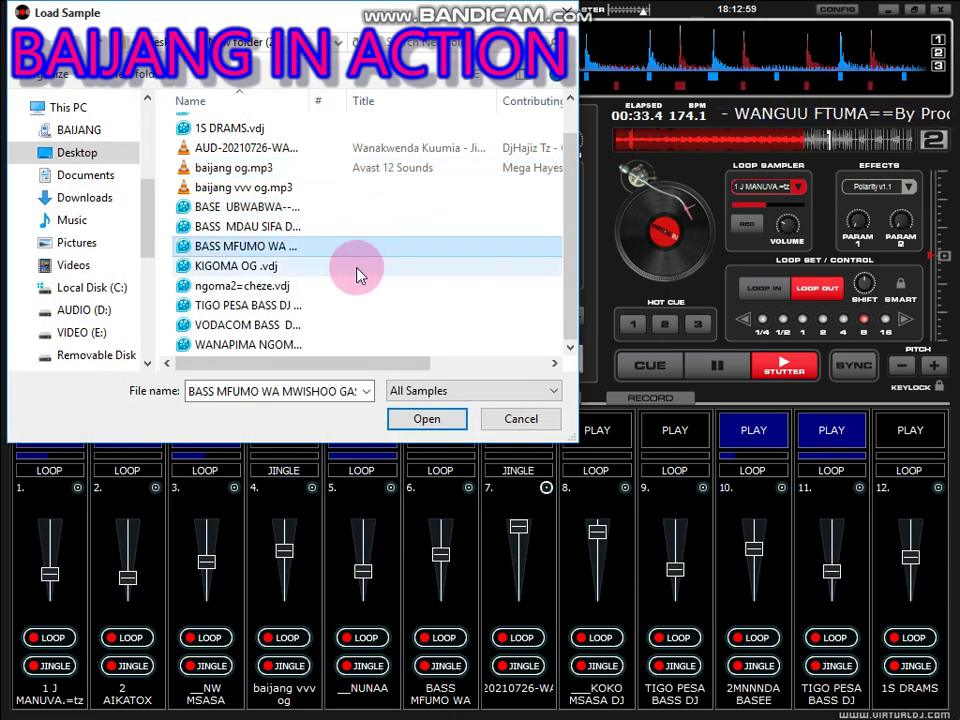
double_click(357, 268)
click(520, 574)
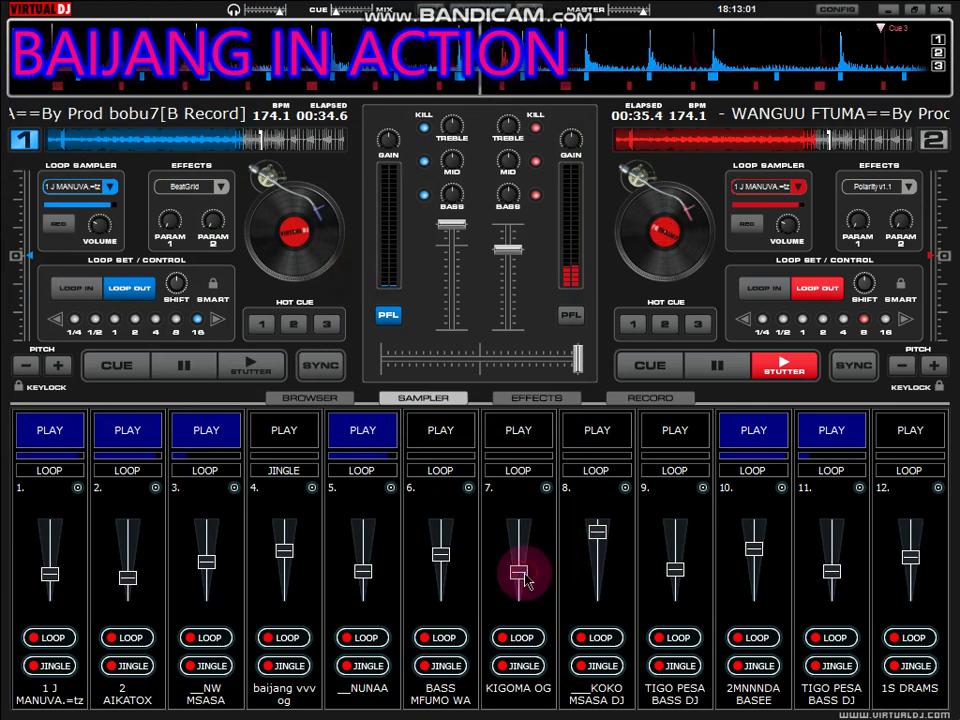
- Switch the bass loop from slot 11 to slot 9 and on to slot 6, raising slot 6's volume slightly
click(694, 430)
click(855, 436)
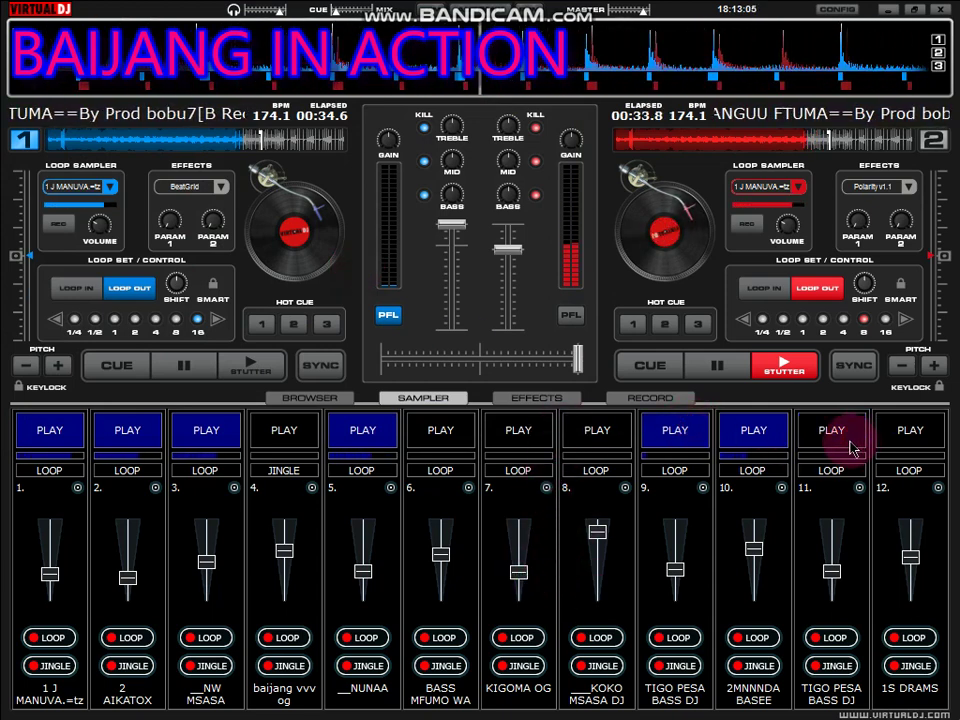
click(447, 436)
click(665, 445)
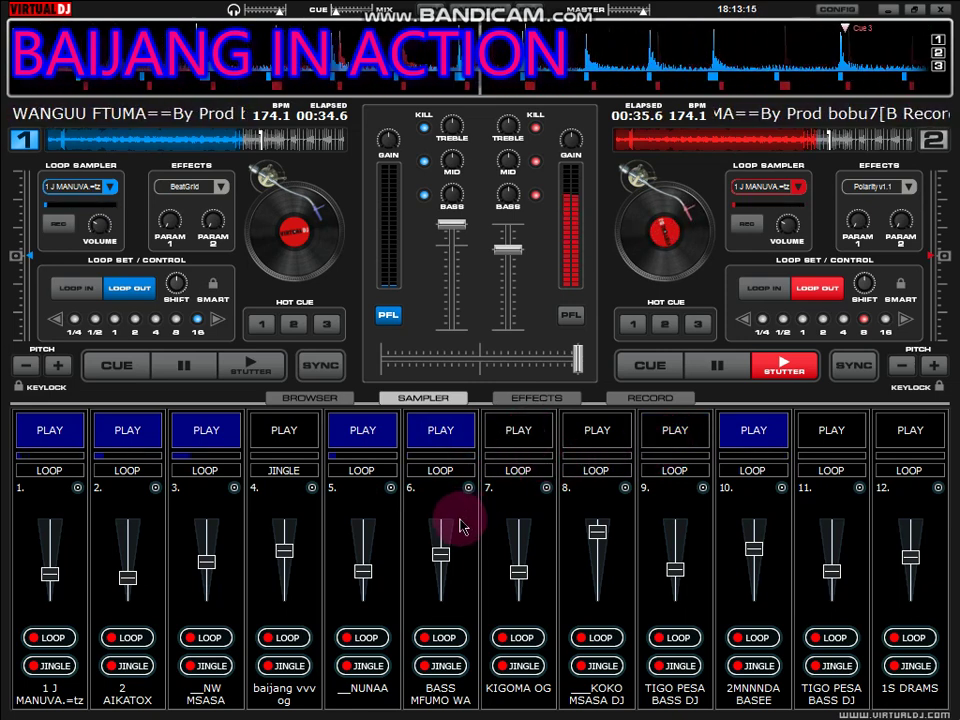
drag(440, 553, 441, 544)
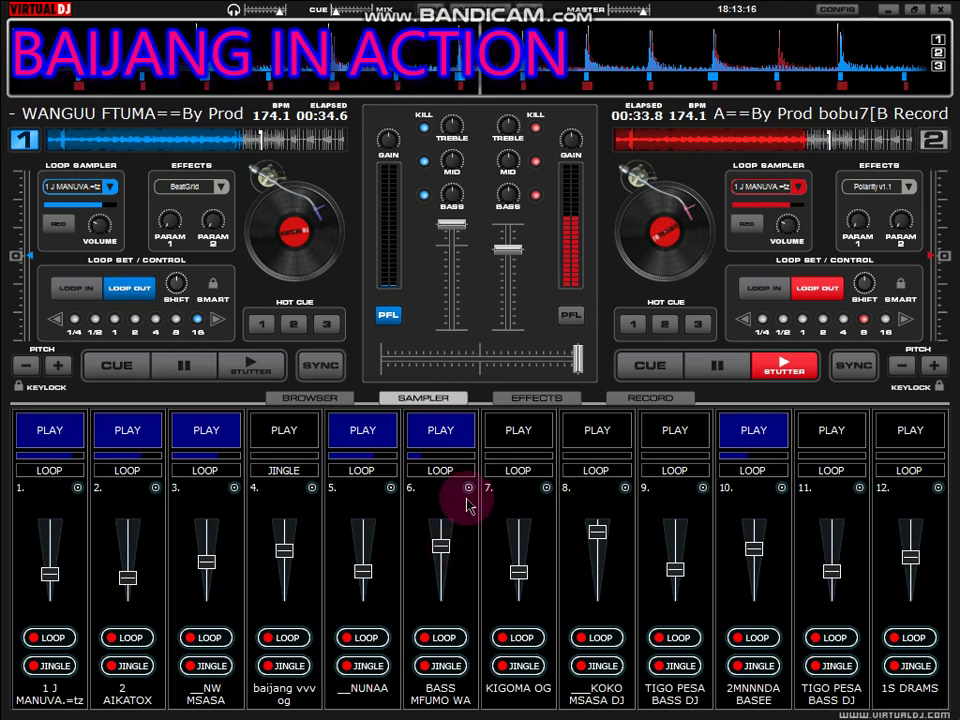
- Replace the BASS MFUMO WA loop in slot 6 with KIGOMA OG in slot 7 and raise slot 7's volume
click(519, 432)
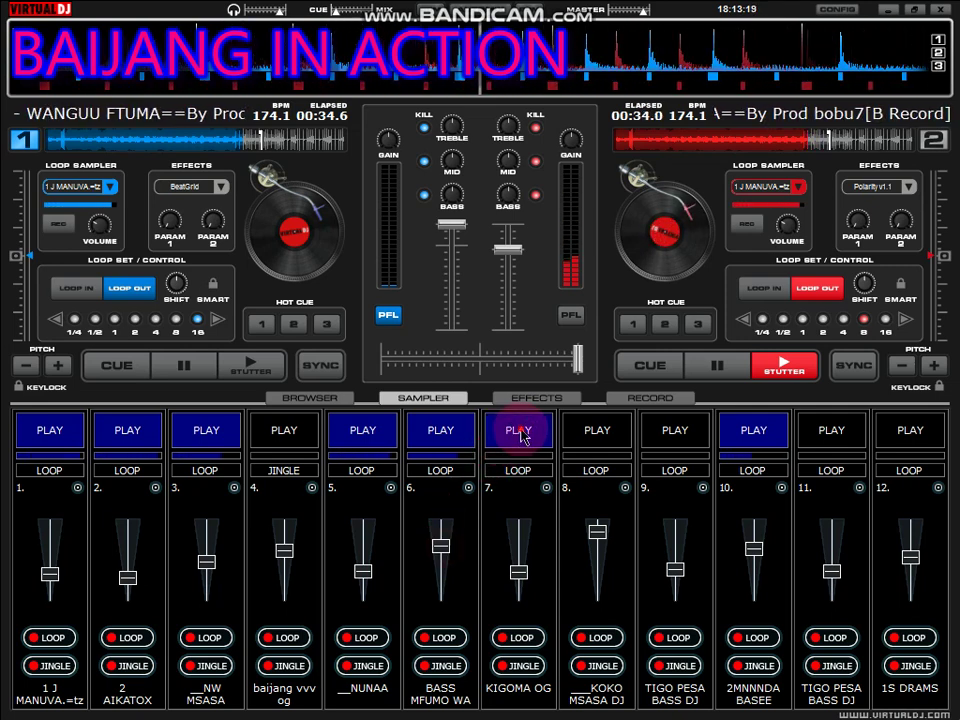
click(443, 430)
drag(516, 560, 514, 545)
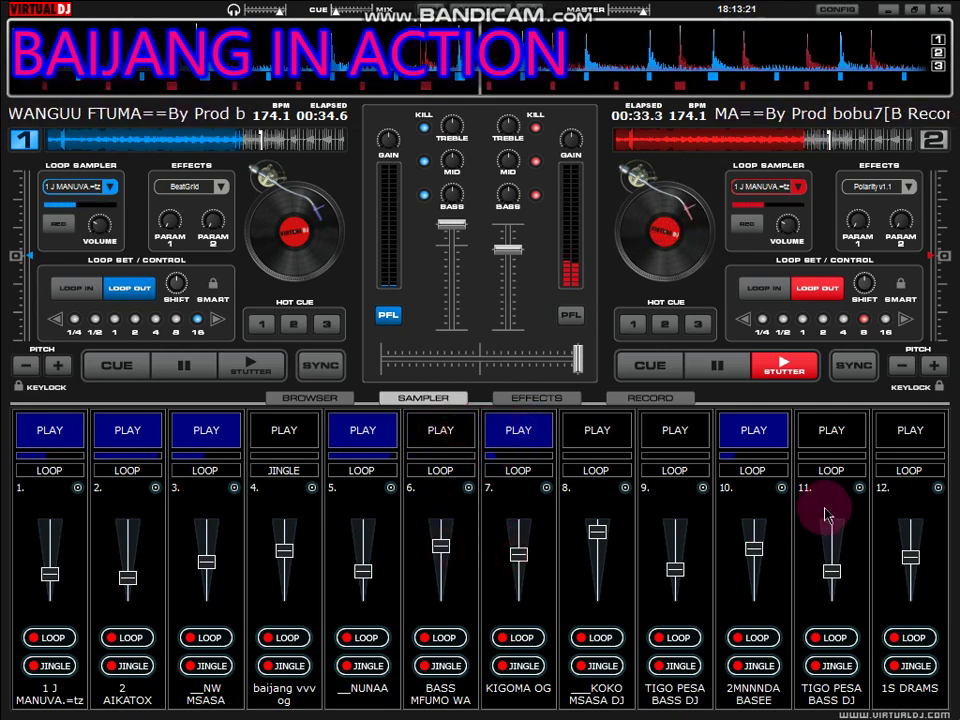
- Replace the KIGOMA OG loop with TIGO PESA BASS DJ in slot 9 and raise slot 9's volume slightly
click(677, 432)
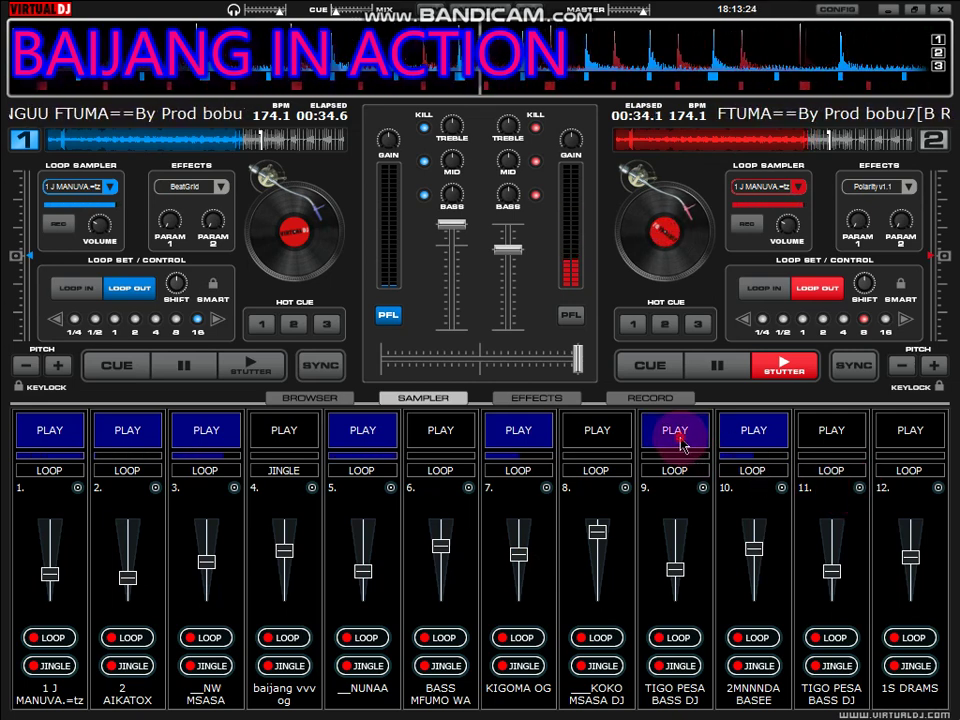
click(535, 433)
drag(673, 566, 672, 562)
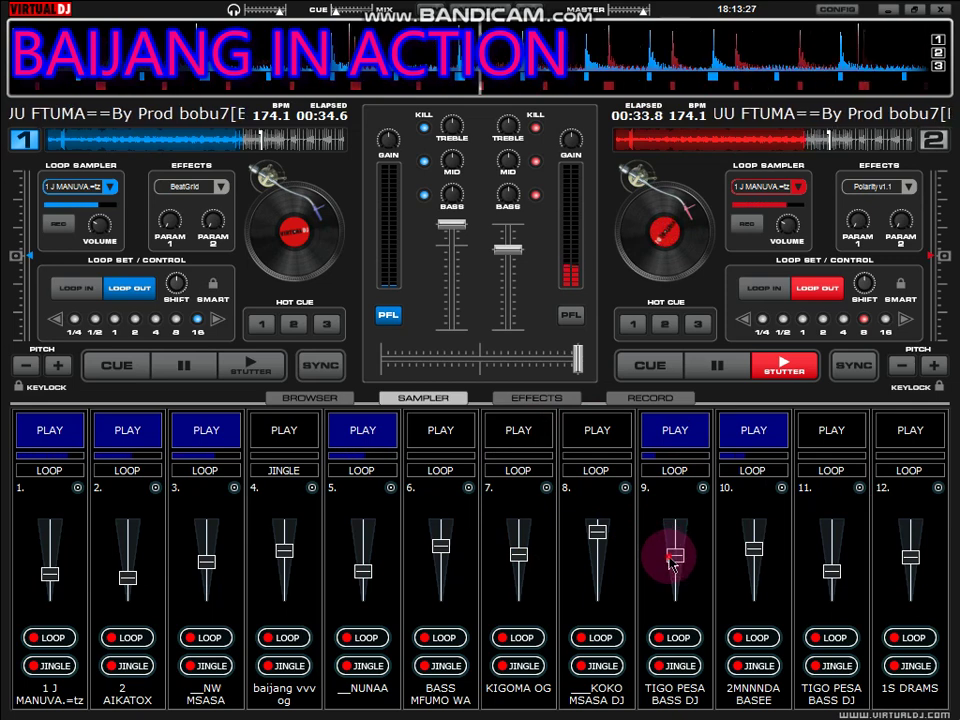
- Start the ___KOKO MSASA DJ loop in slot 8 at raised volume, and lower the volumes of slots 5 and 2
click(627, 432)
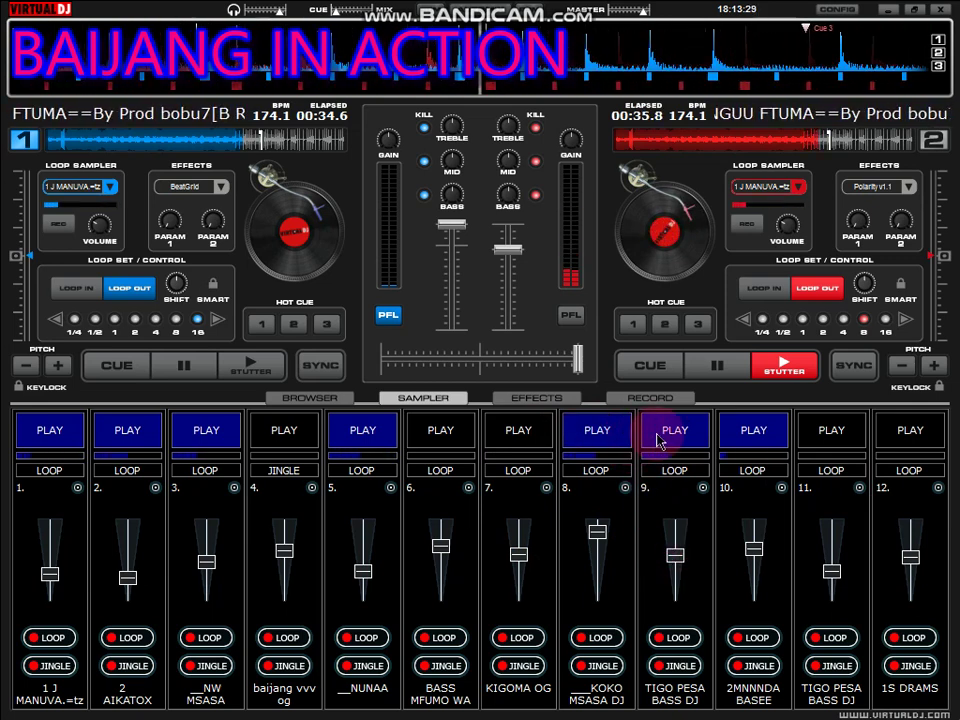
drag(598, 531, 598, 525)
click(368, 446)
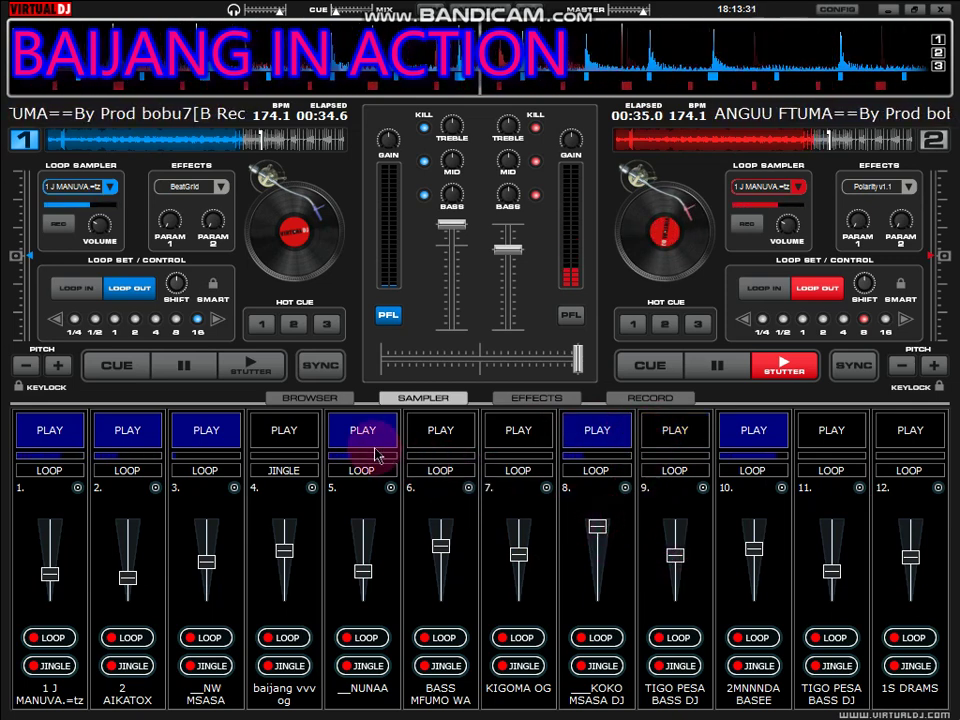
drag(361, 572, 366, 594)
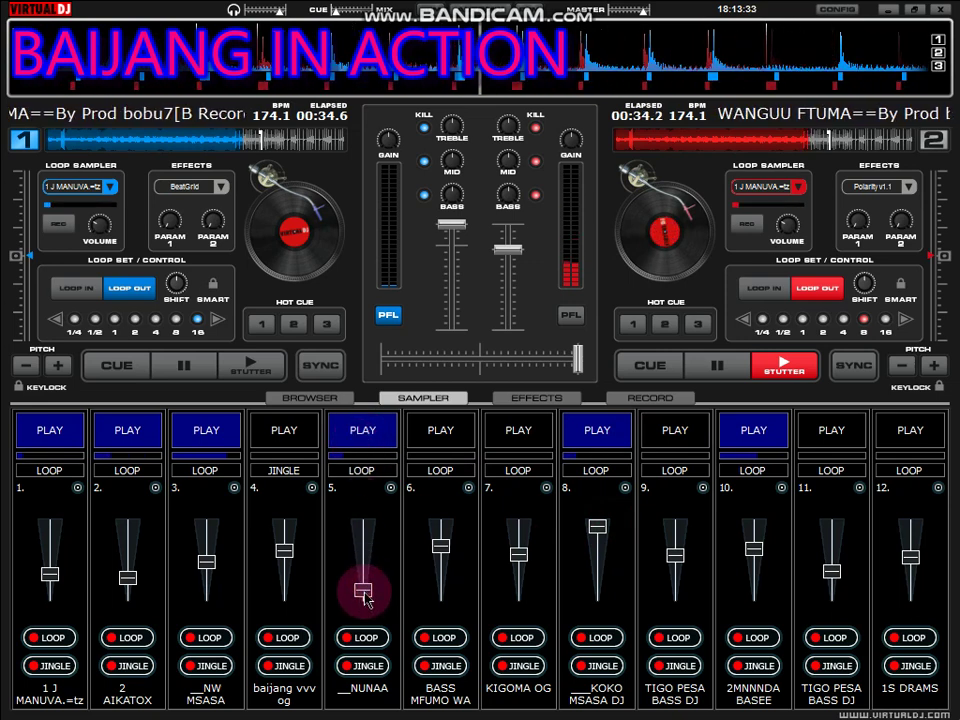
drag(128, 578, 131, 590)
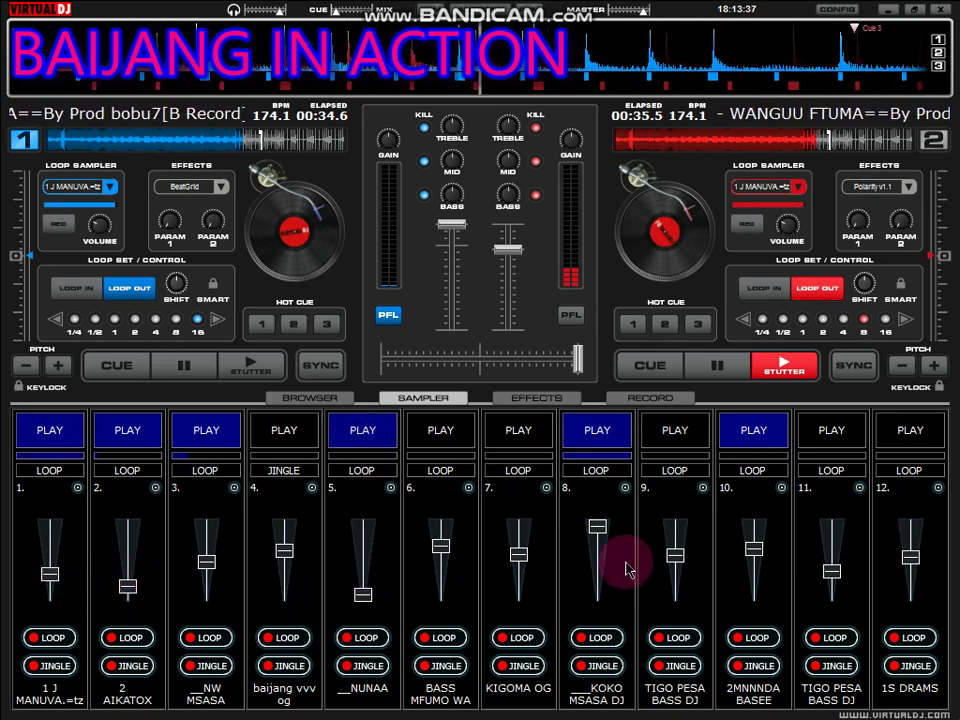
- Load the WANAPIMA NGOMA DJ sample into sampler slot 7 in place of KIGOMA OG
click(545, 488)
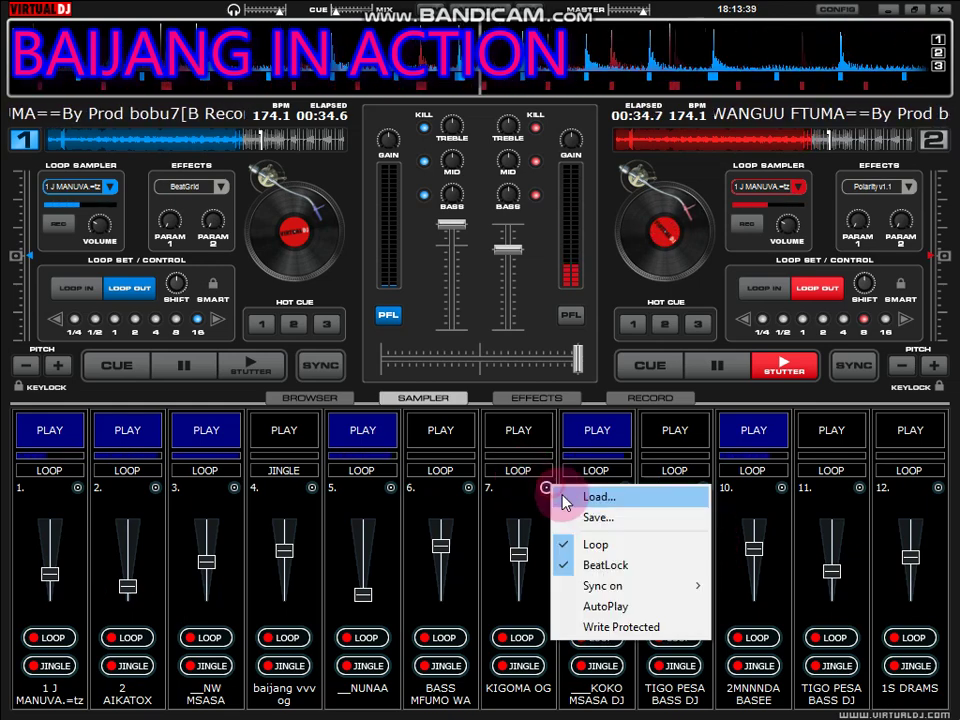
click(592, 496)
click(315, 326)
scroll(317, 330, down, 1)
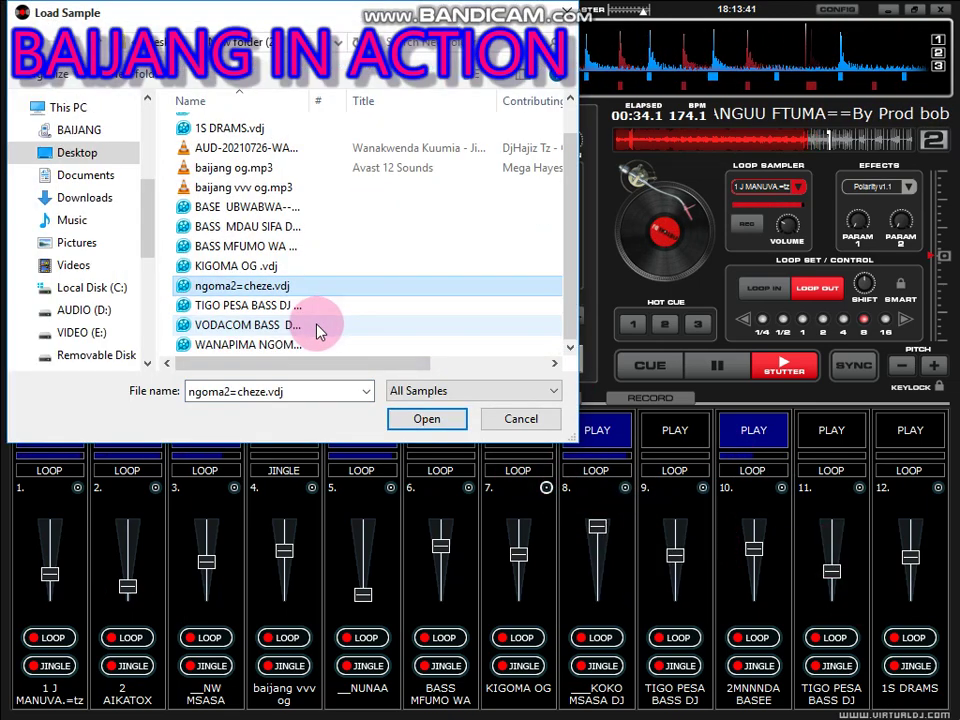
click(296, 326)
double_click(291, 343)
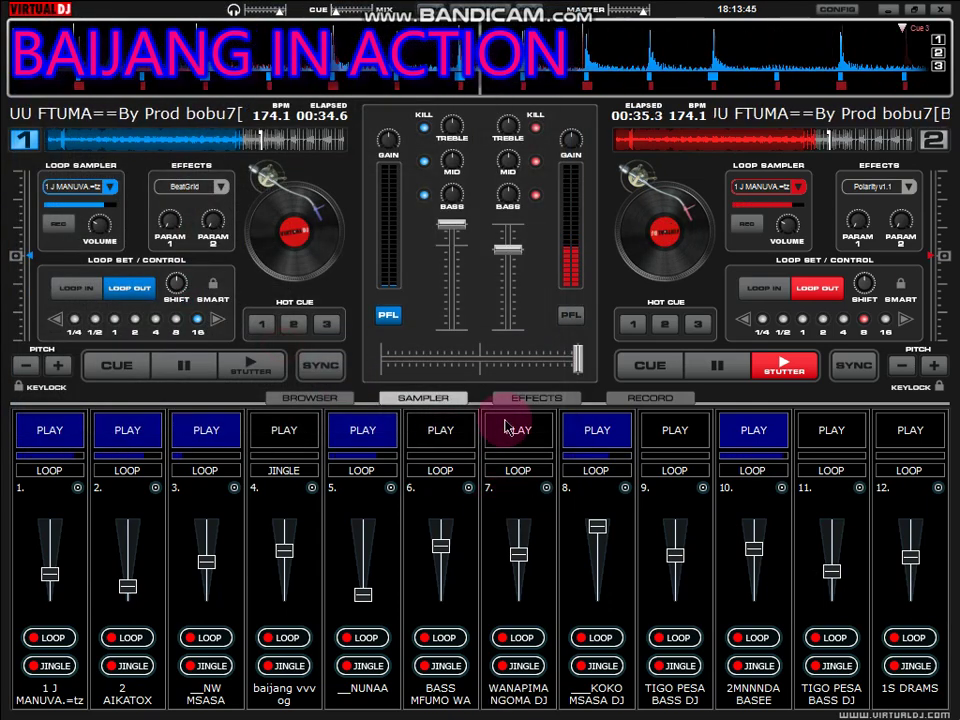
- Play the WANAPIMA NGOMA DJ loop at slightly lower volume, and stop the loops in slots 8 and 7
click(507, 428)
click(507, 557)
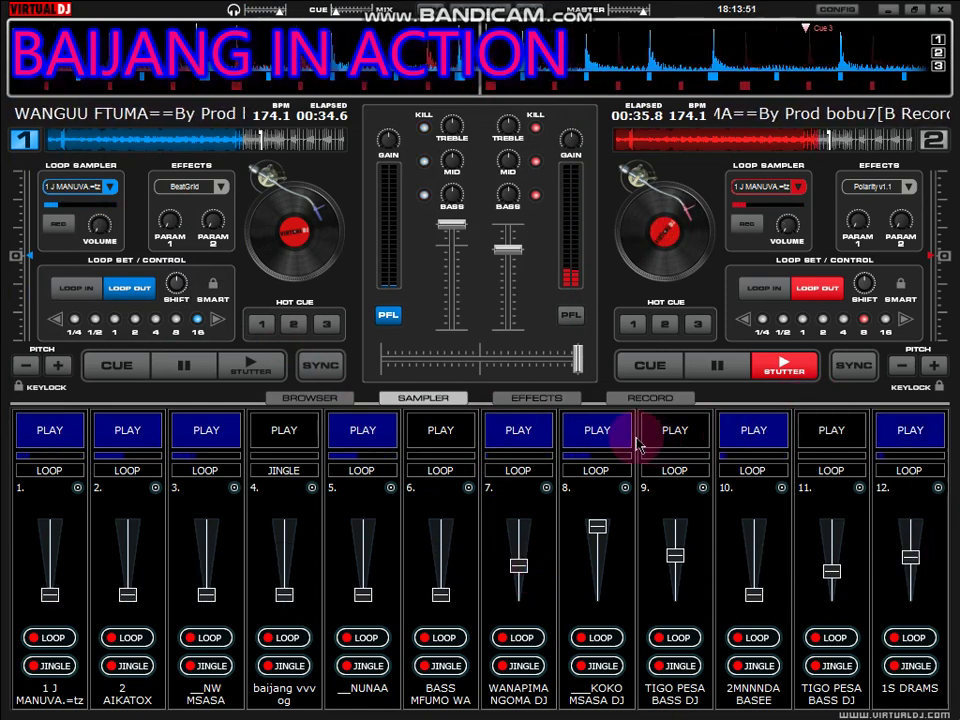
click(604, 433)
click(529, 428)
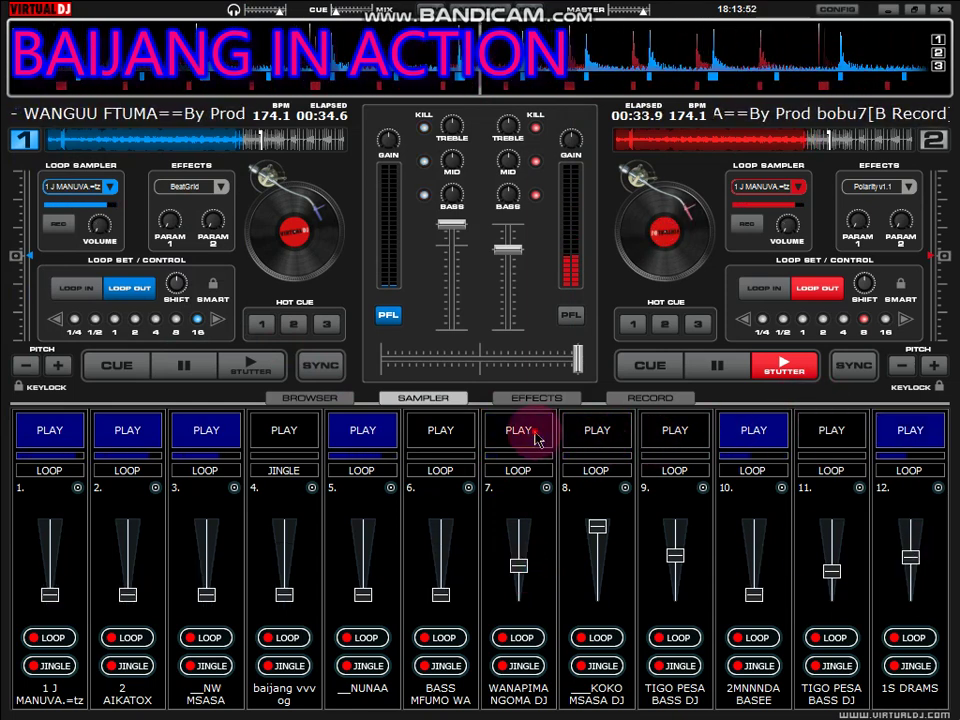
- Start the TIGO PESA BASS DJ loop in slot 11 and play the slot 4 jingle at slightly raised volume
click(834, 430)
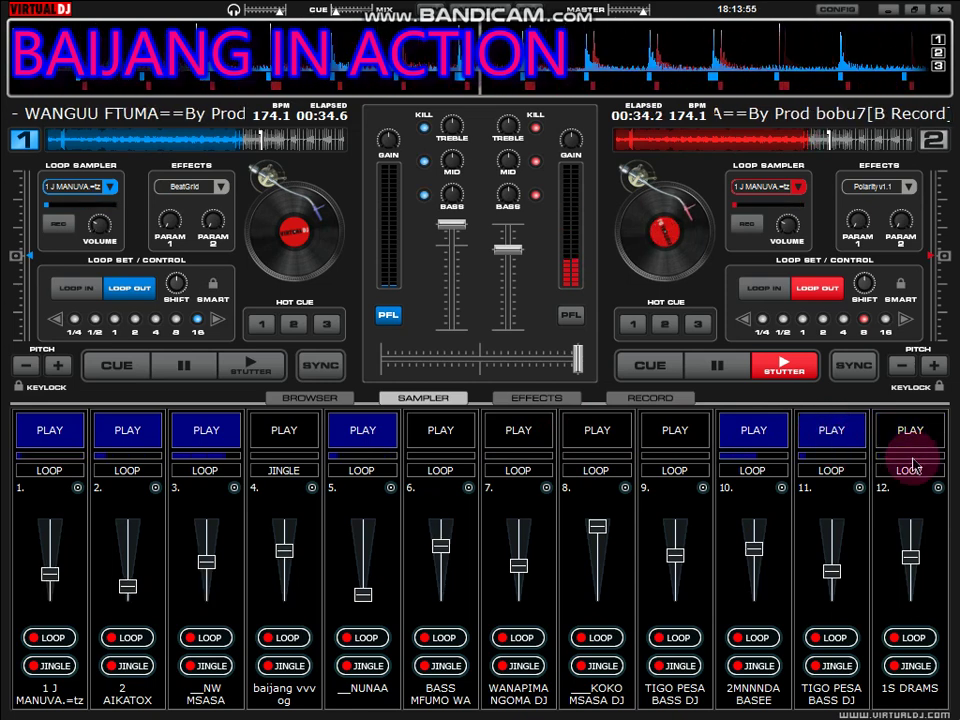
click(297, 440)
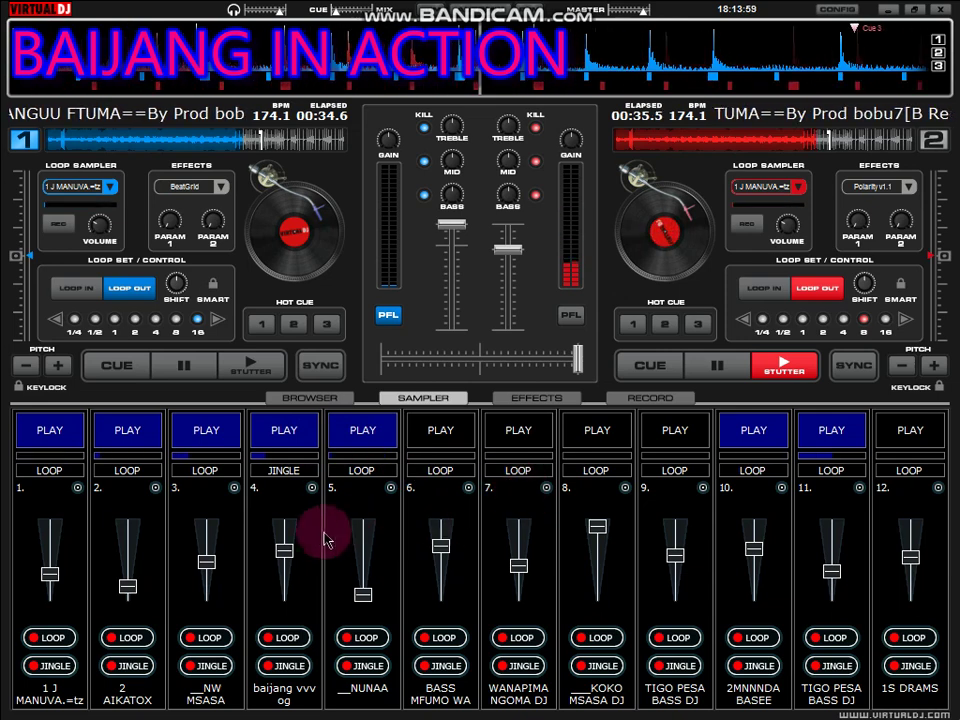
drag(286, 552, 288, 548)
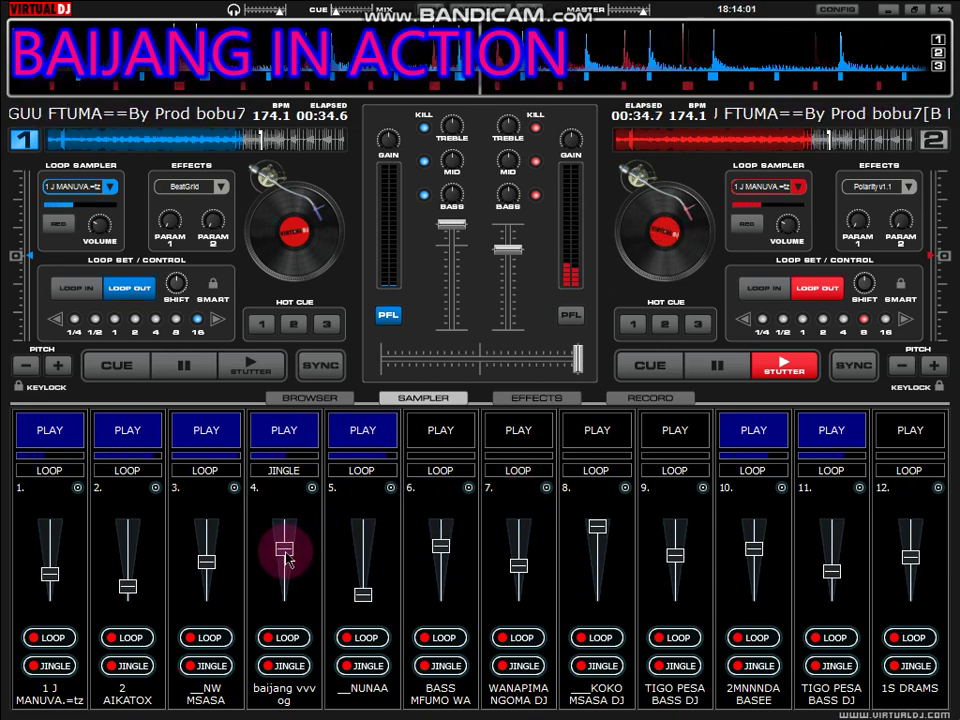
- Replace the slot 11 loop with BASS MFUMO WA in slot 6, and switch over from it to TIGO PESA BASS DJ in slot 9
click(449, 436)
click(835, 448)
click(694, 442)
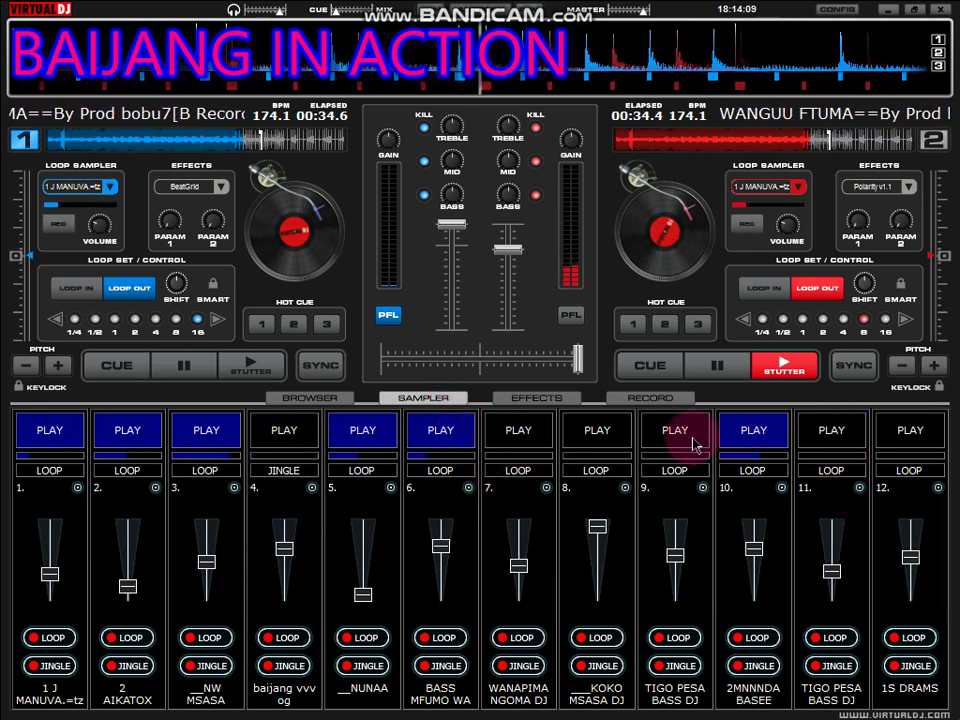
click(440, 434)
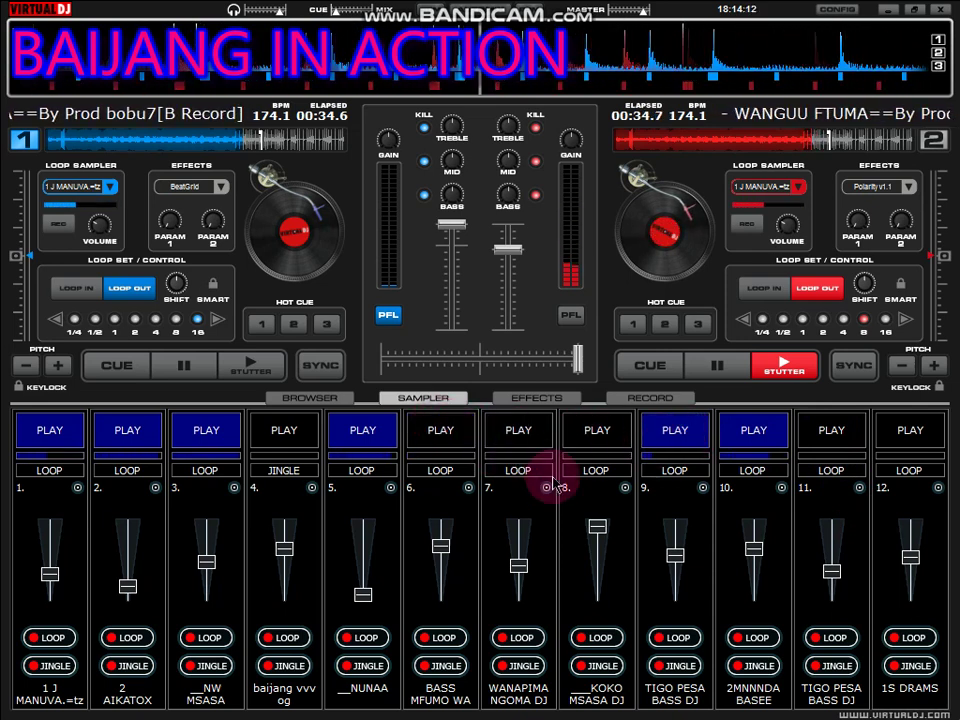
- Switch from slot 9 to the WANAPIMA NGOMA DJ loop in slot 7, and raise the volumes of slots 7 and 5
click(519, 432)
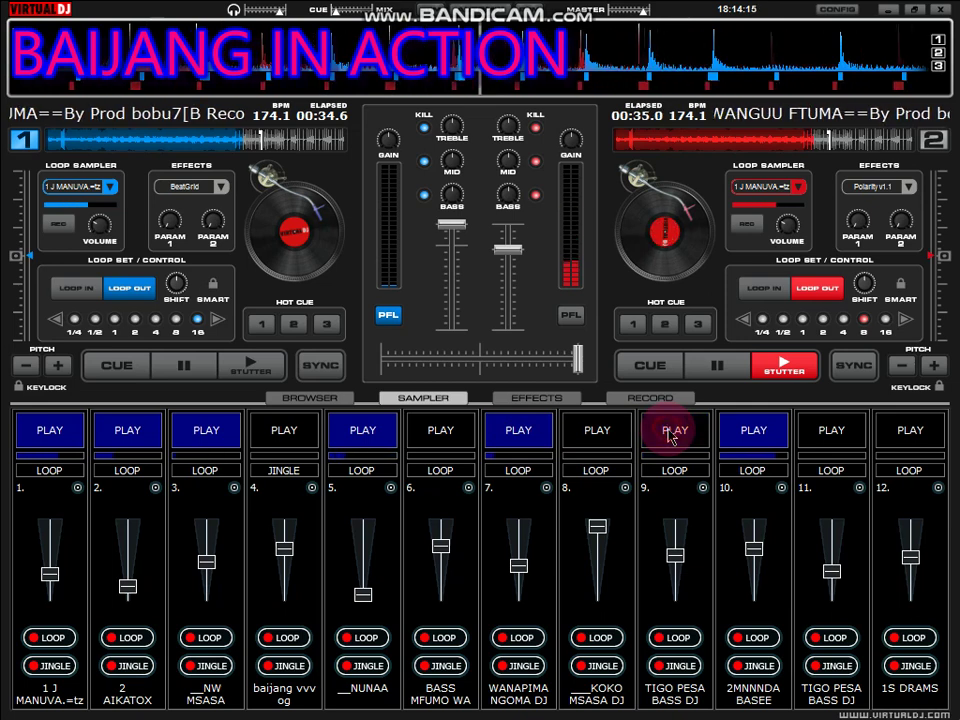
click(520, 555)
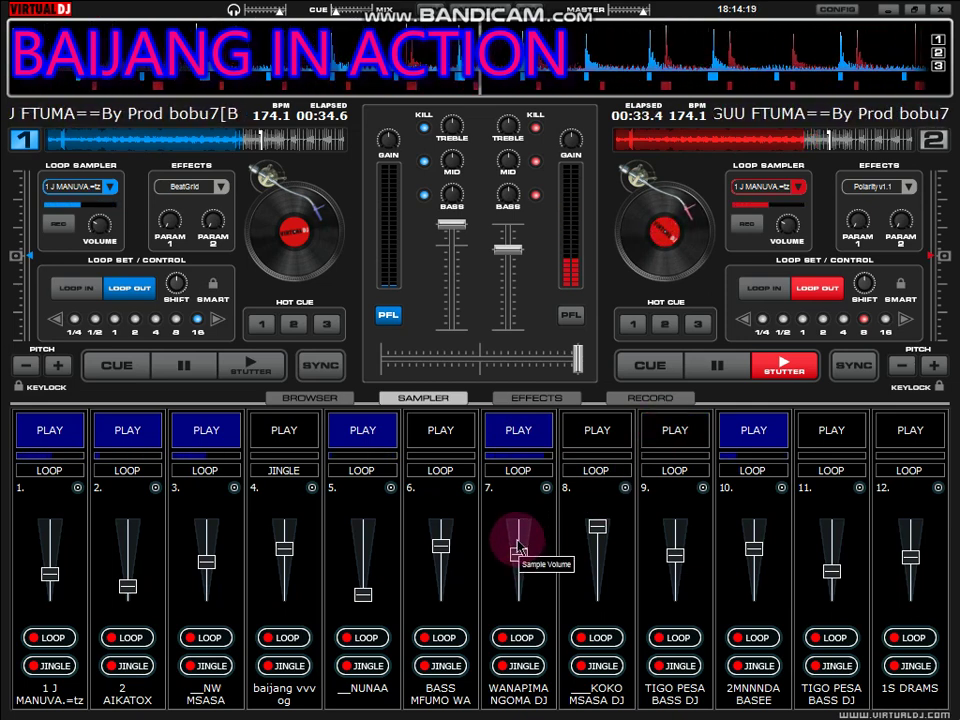
drag(366, 584, 366, 573)
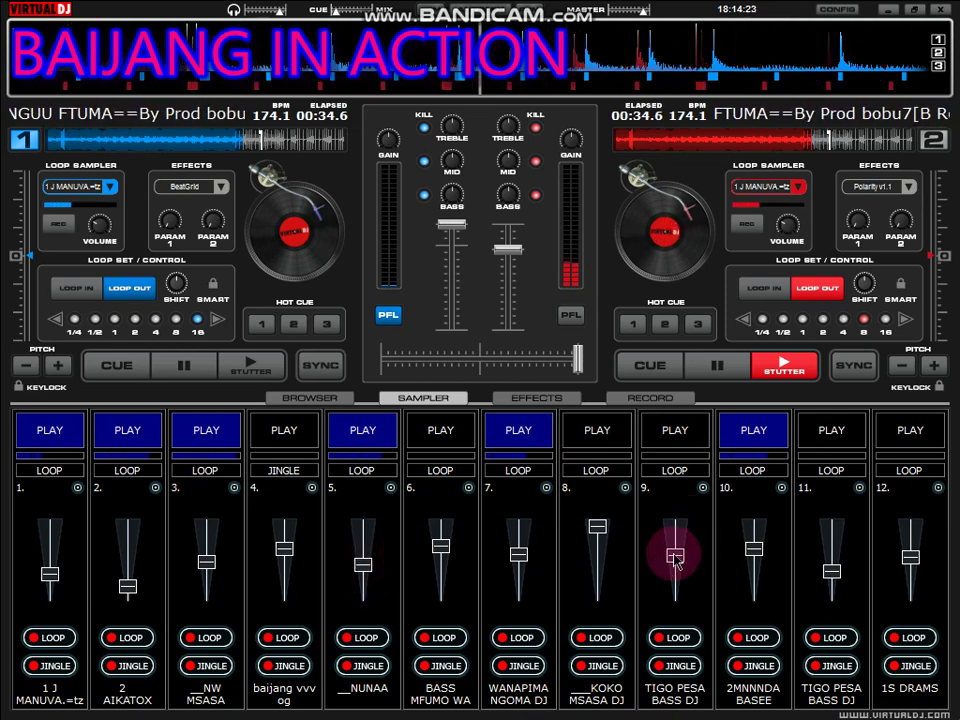
- Switch from slot 7 to the ___KOKO MSASA DJ loop in slot 8, and lower slot 5's volume
click(598, 432)
click(518, 430)
drag(363, 566, 363, 588)
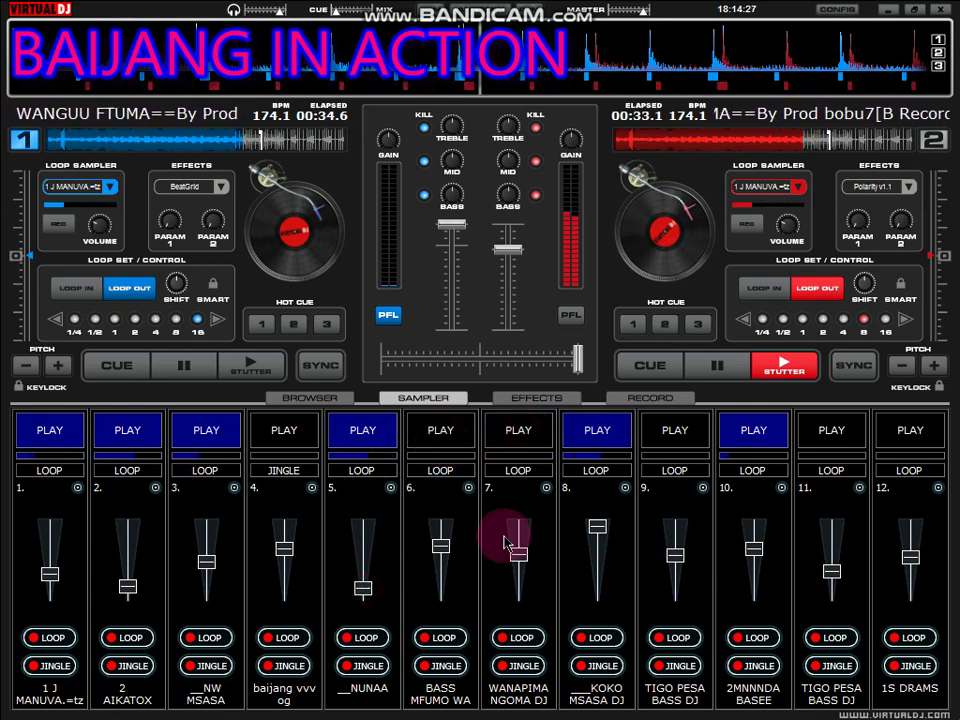
- Load the BASE UBWABWA sample into sampler slot 7 in place of WANAPIMA NGOMA DJ
click(546, 487)
click(572, 499)
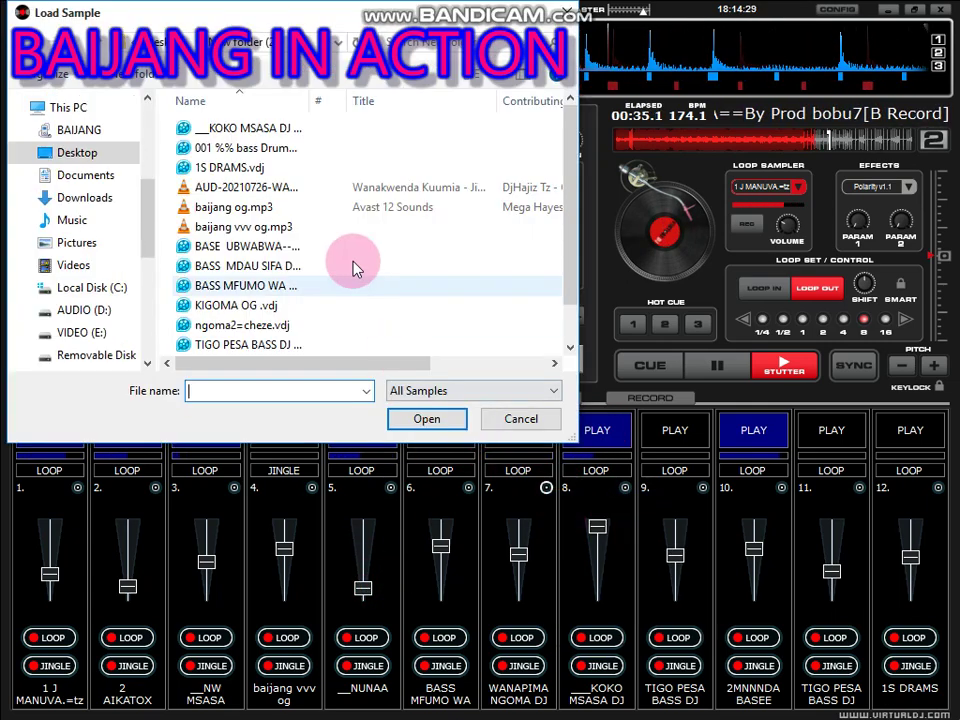
click(288, 166)
scroll(278, 200, down, 1)
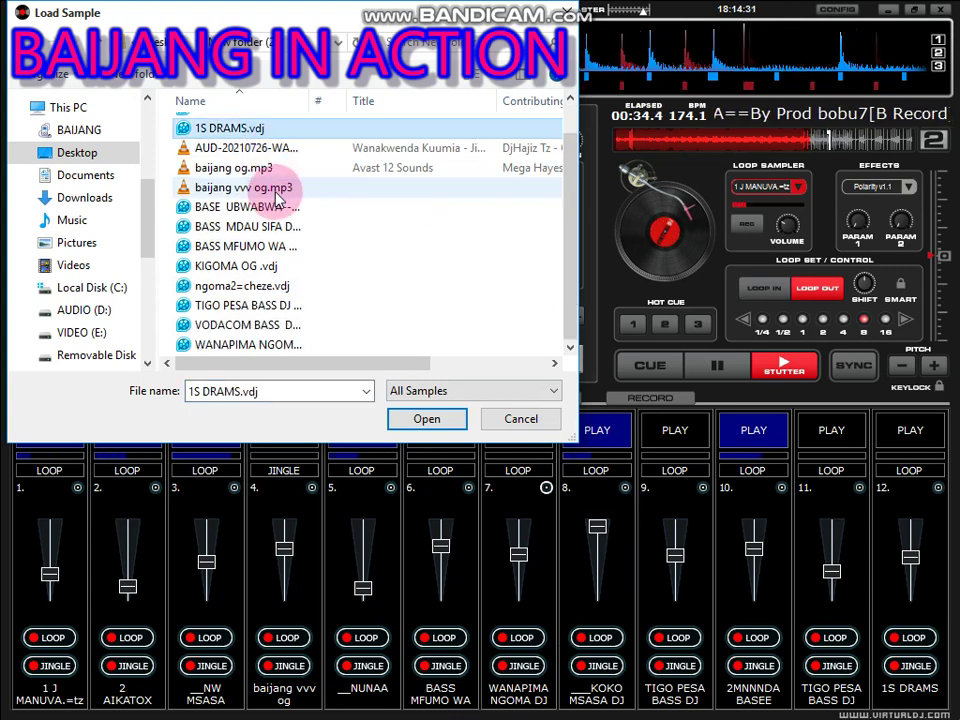
double_click(285, 207)
- Play the BASE UBWABWA loop in slot 7, balance its volume up to a high level, and stop the slot 8 loop
drag(518, 553, 527, 577)
click(516, 434)
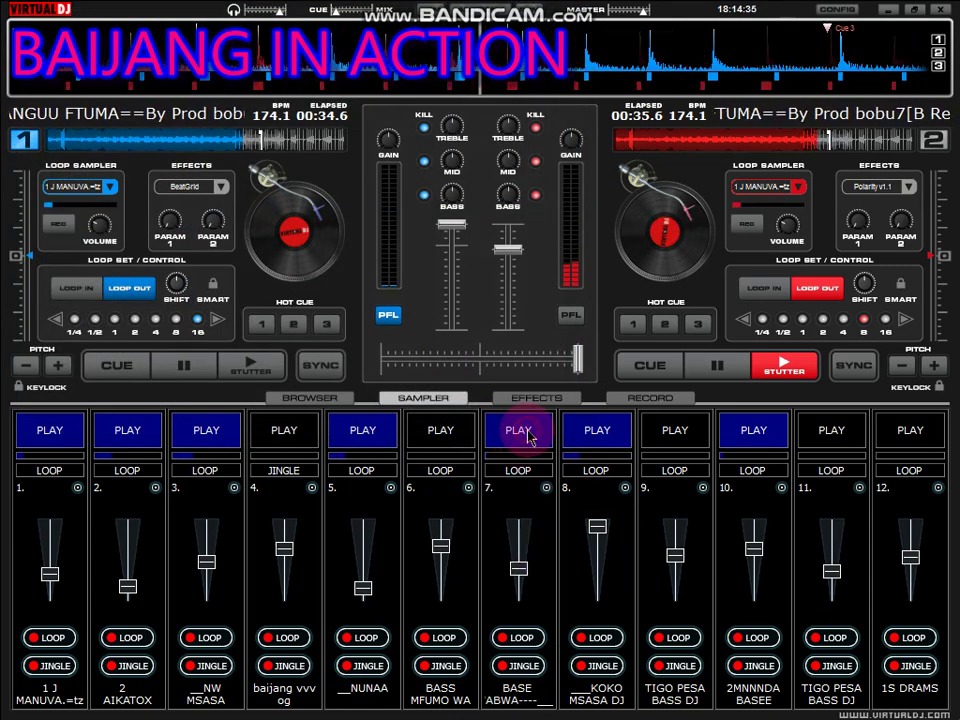
drag(521, 568, 516, 558)
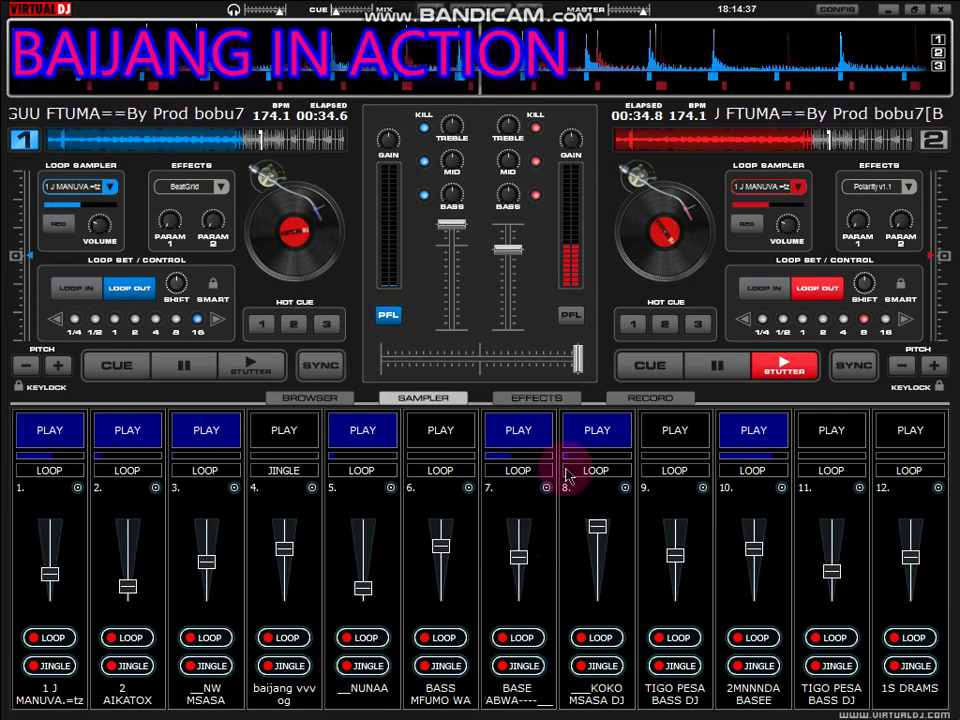
click(593, 438)
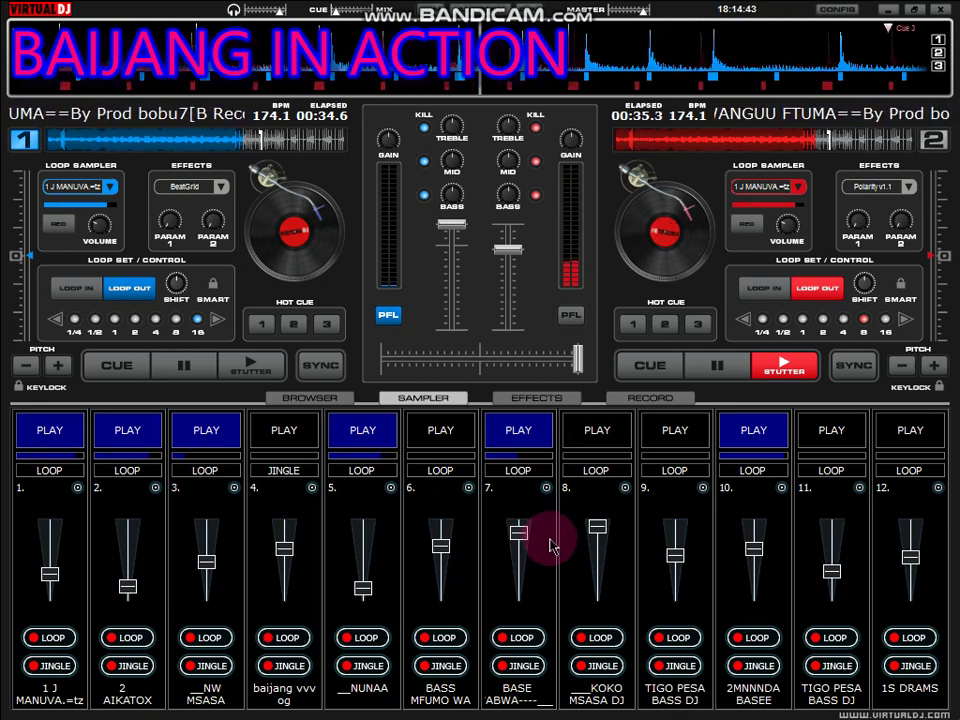
- Stop and restart the slot 7 loop, and play the baijang vvv og jingle in slot 4
click(550, 438)
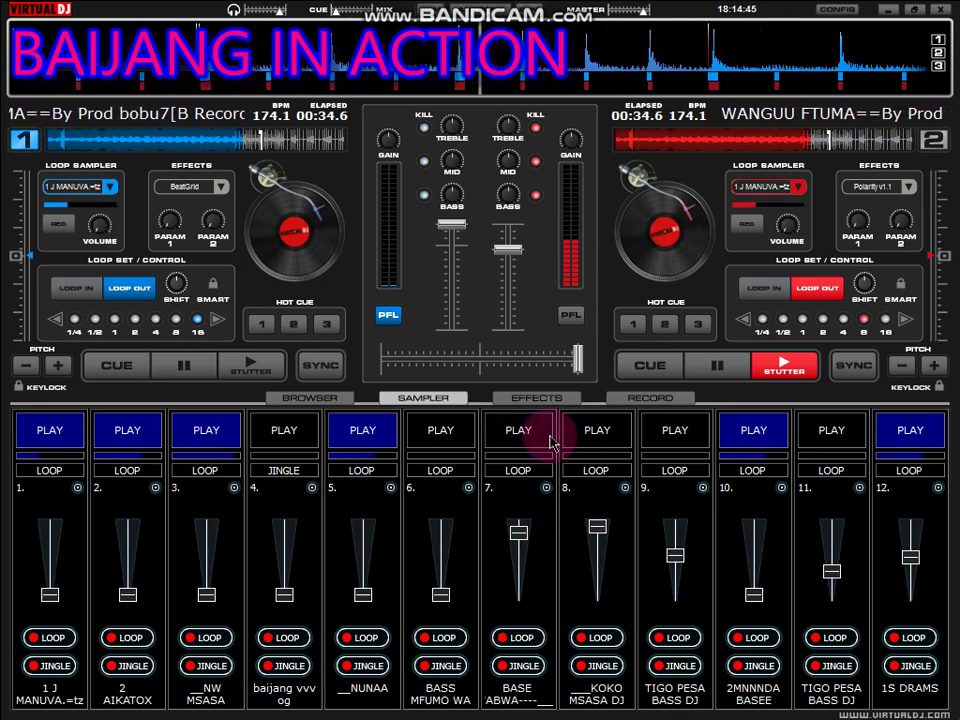
click(548, 438)
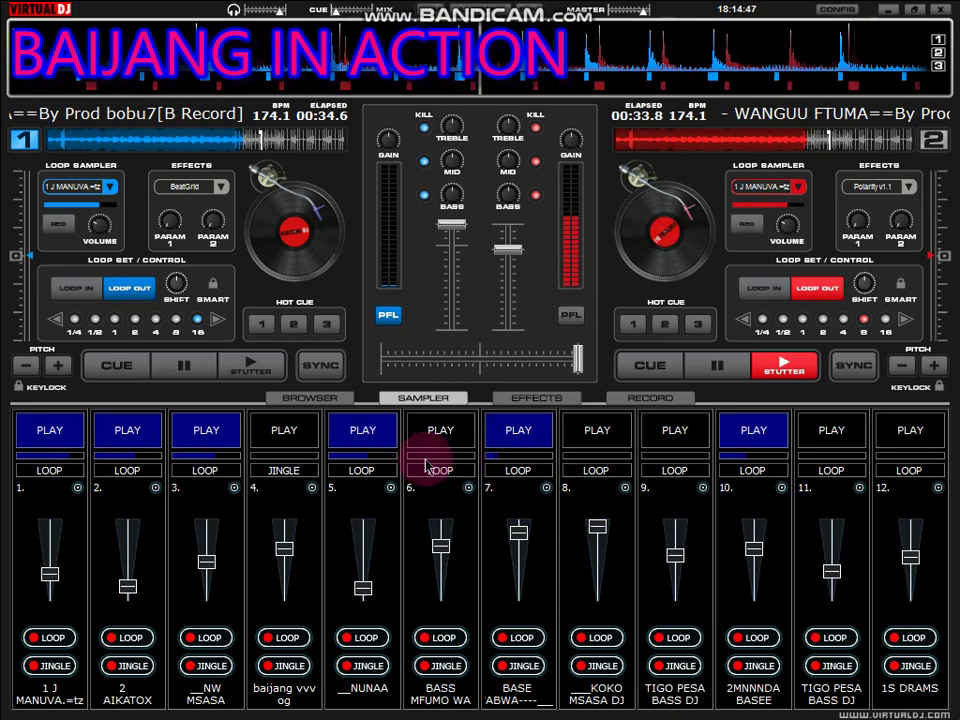
click(289, 431)
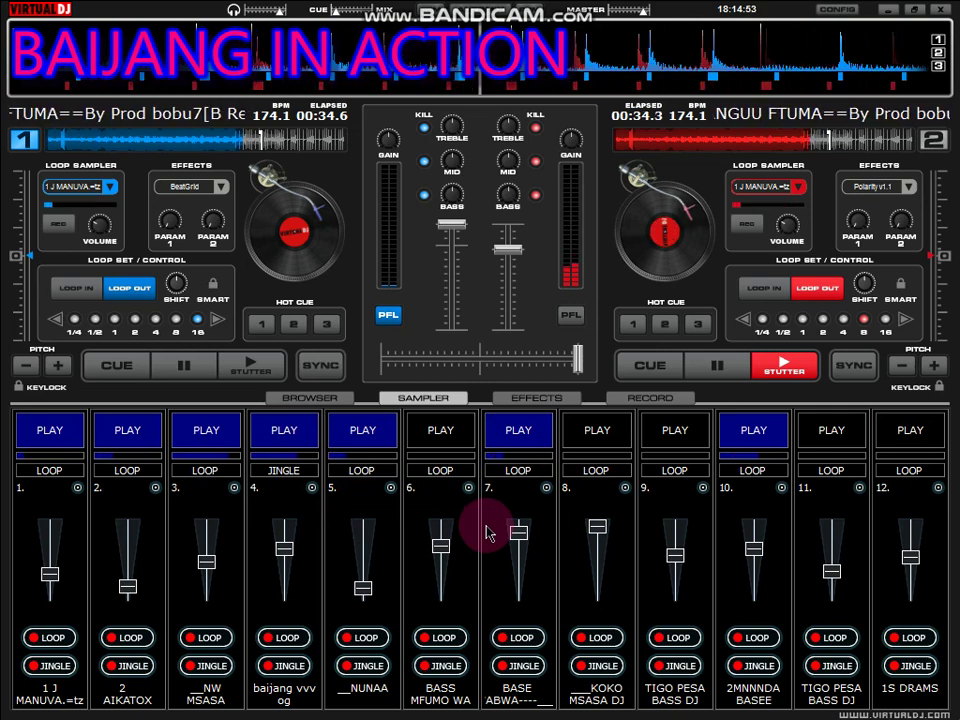
- Stop the BASE UBWABWA loop in slot 7 and start the BASS MFUMO WA loop in slot 6
click(549, 437)
click(596, 432)
click(524, 433)
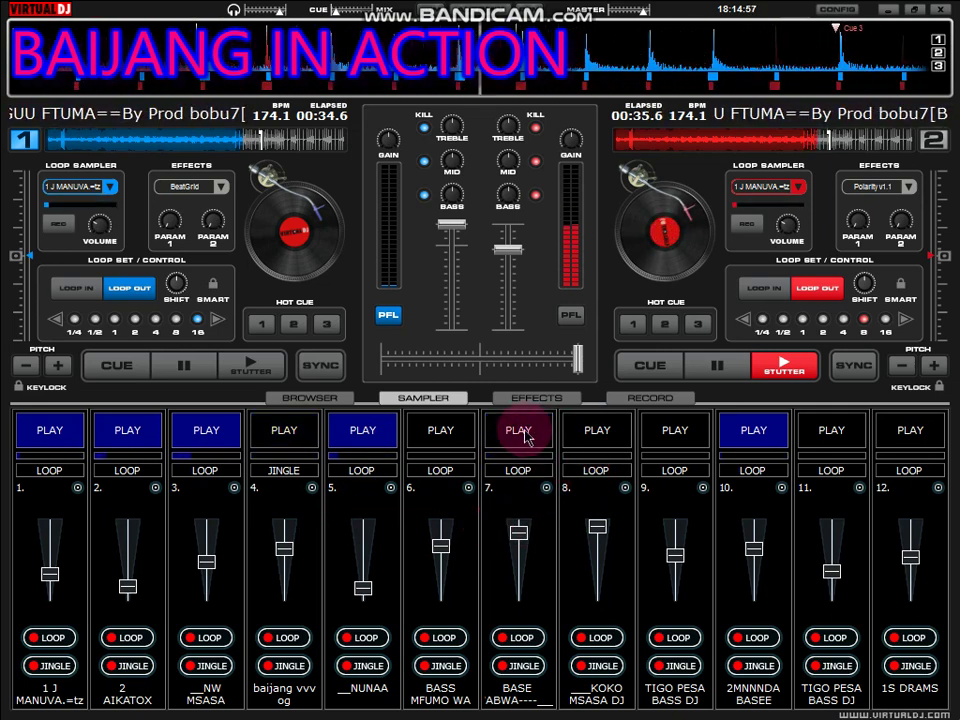
click(449, 433)
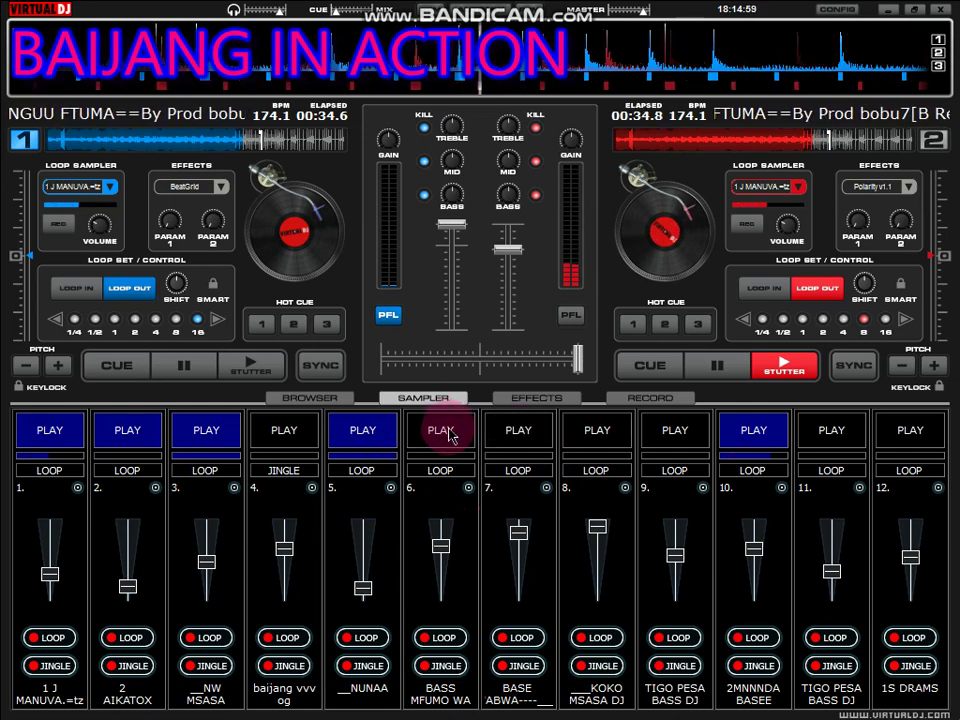
- Load ngoma2=cheze.vdj into sampler slot 7 in place of BASE UBWABWA
click(546, 488)
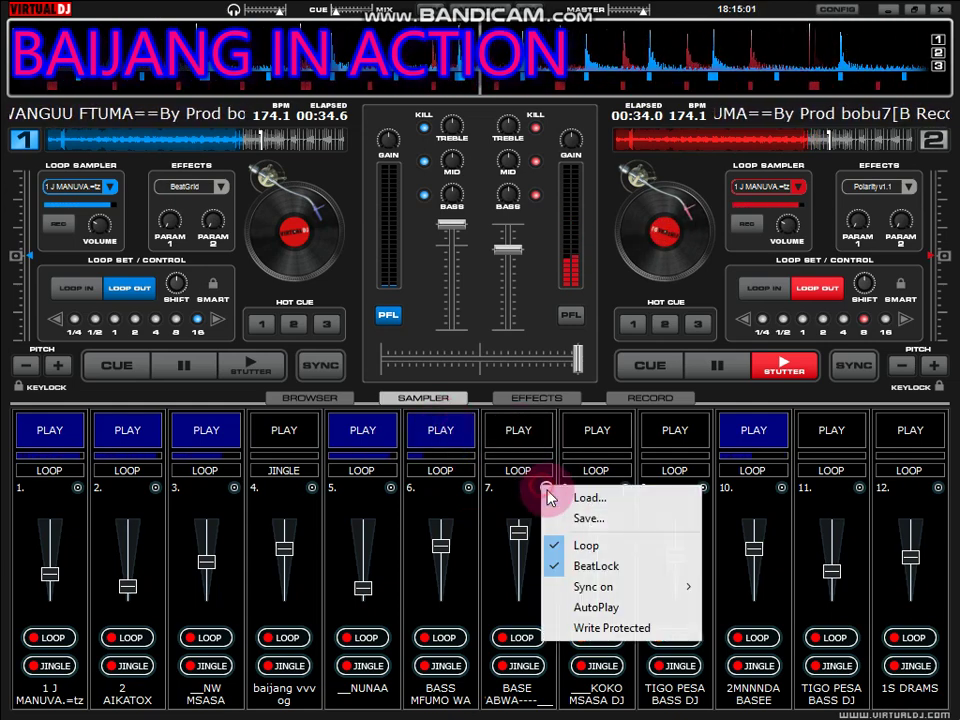
click(418, 330)
click(397, 326)
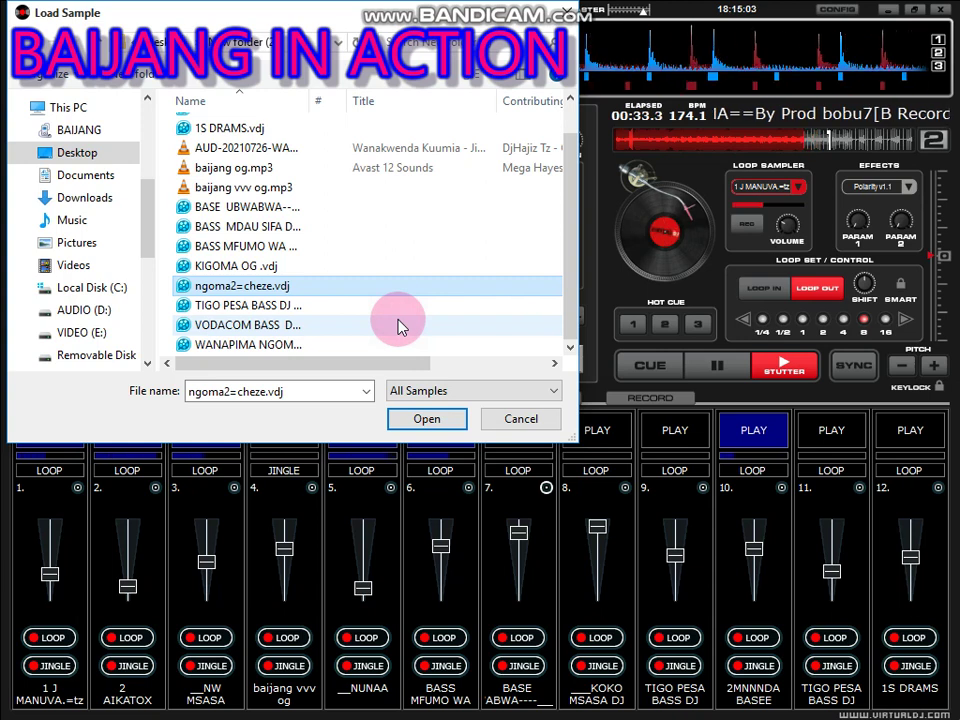
double_click(384, 290)
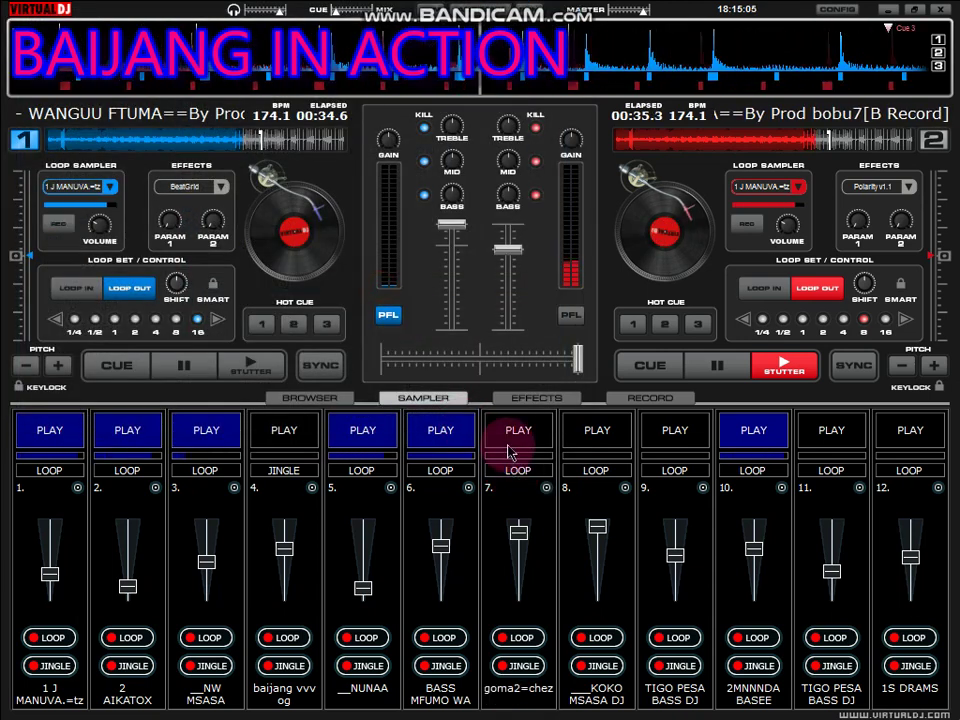
- Play the ngoma2=cheze loop in slot 7 at slightly lower volume, and stop the BASS MFUMO WA loop in slot 6
click(519, 441)
drag(519, 532, 521, 548)
click(455, 447)
click(455, 444)
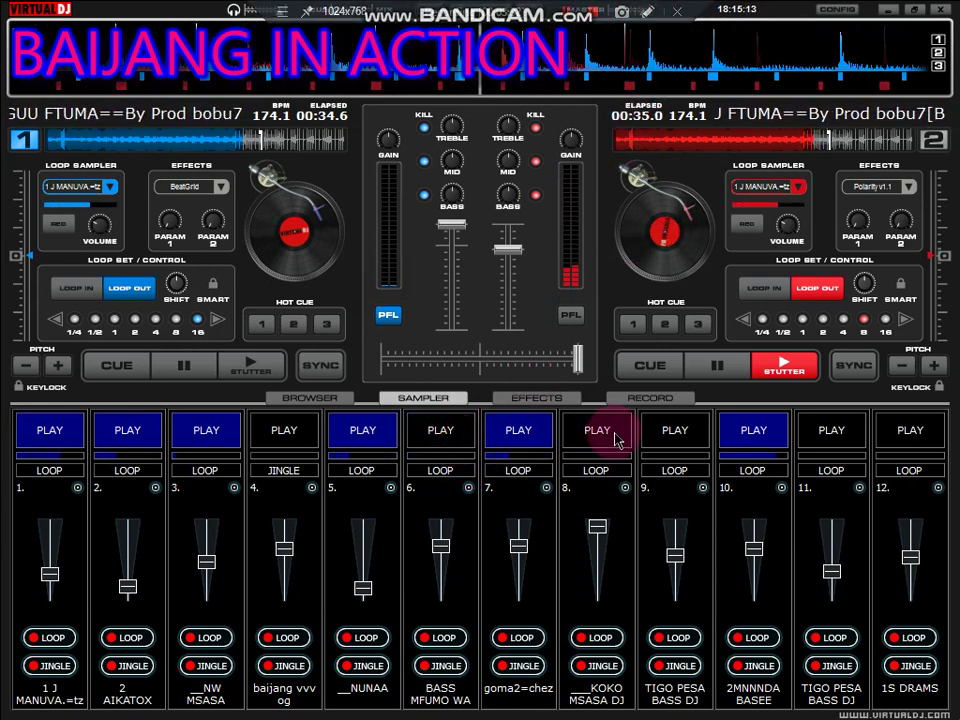
- Switch from slot 7 to the TIGO PESA BASS DJ loop in slot 9, and load the BASS MDAU SIFA sample into slot 7
click(675, 437)
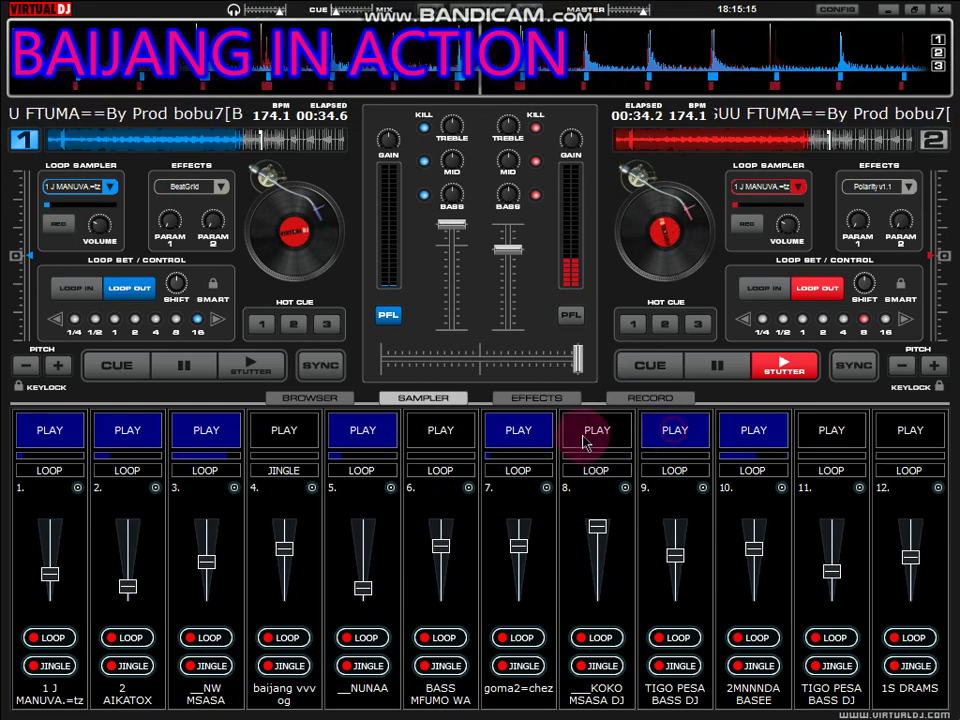
click(519, 430)
click(546, 487)
click(562, 505)
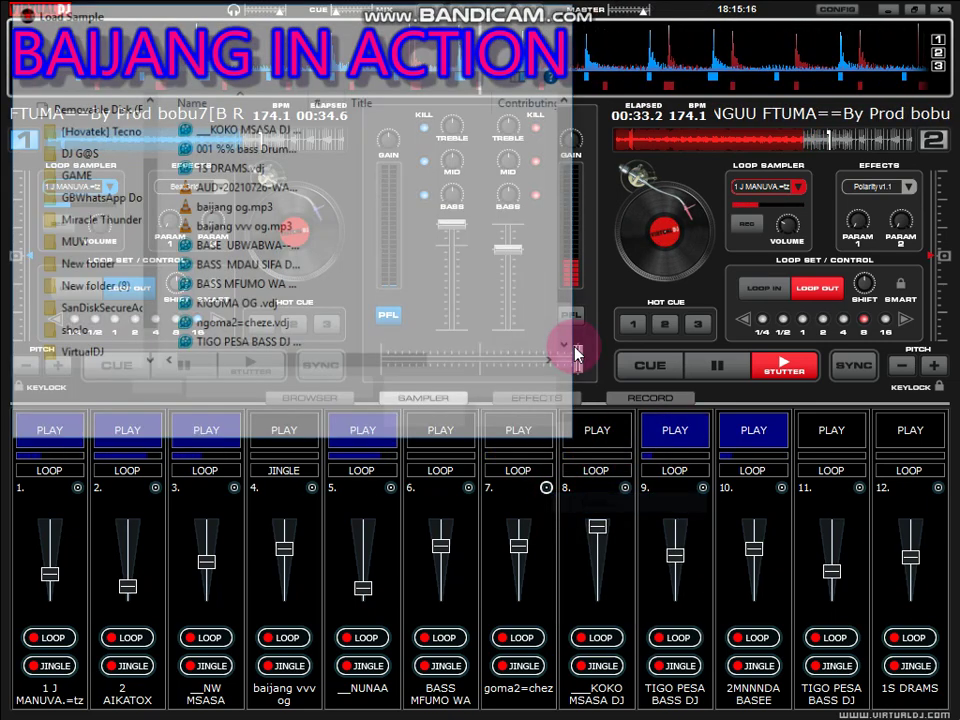
double_click(300, 266)
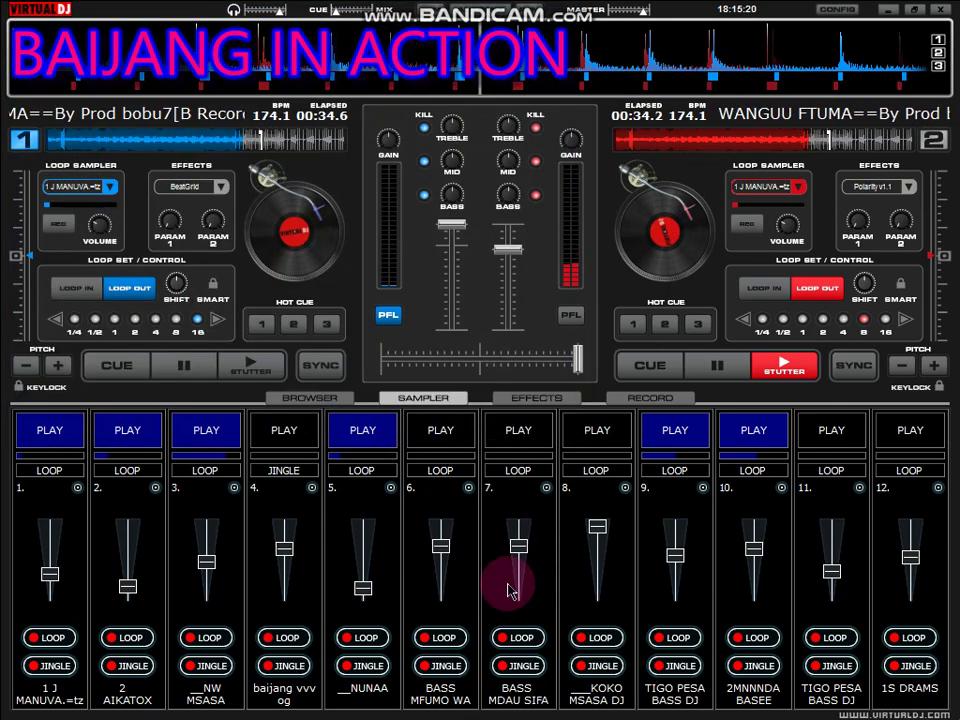
- Bring in the BASS MDAU SIFA loop in slot 7 from low to higher volume, and stop the slot 9 loop
click(509, 588)
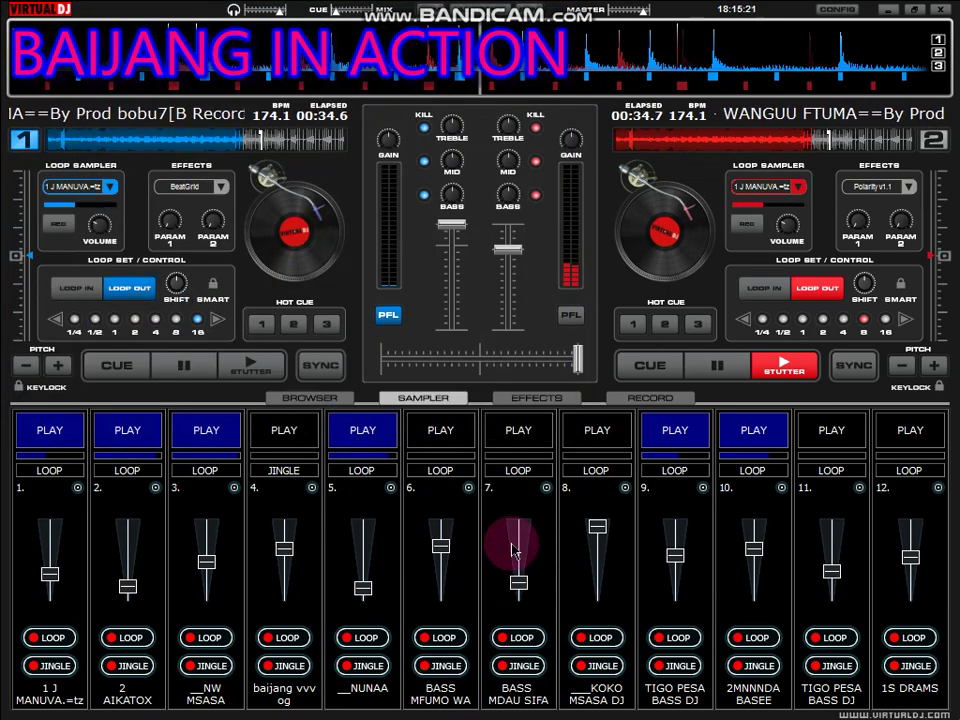
click(522, 430)
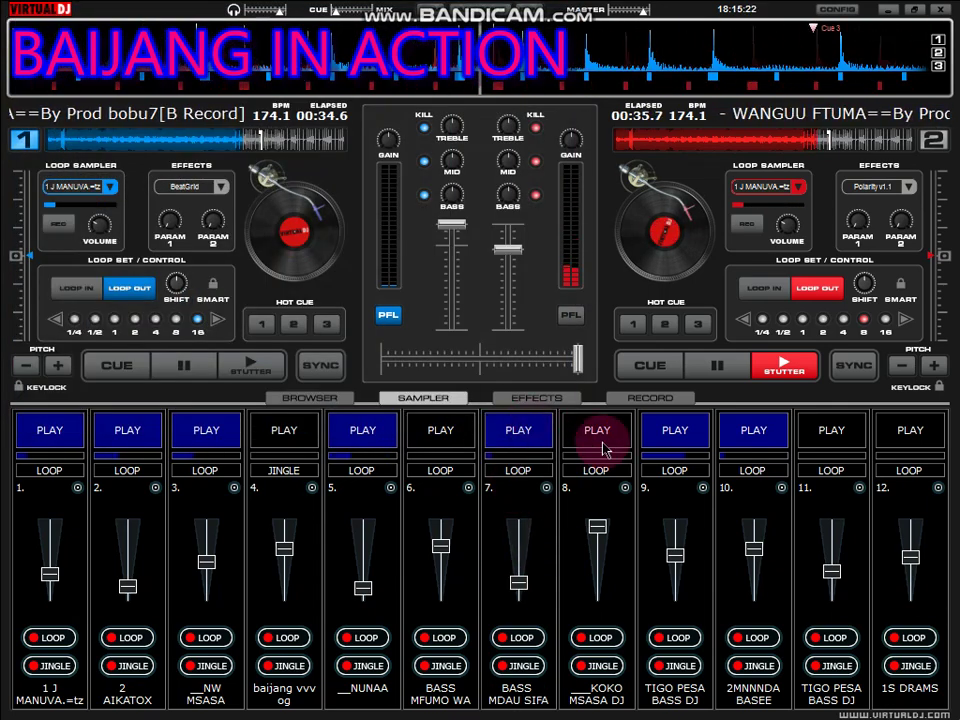
click(688, 432)
drag(518, 582, 519, 550)
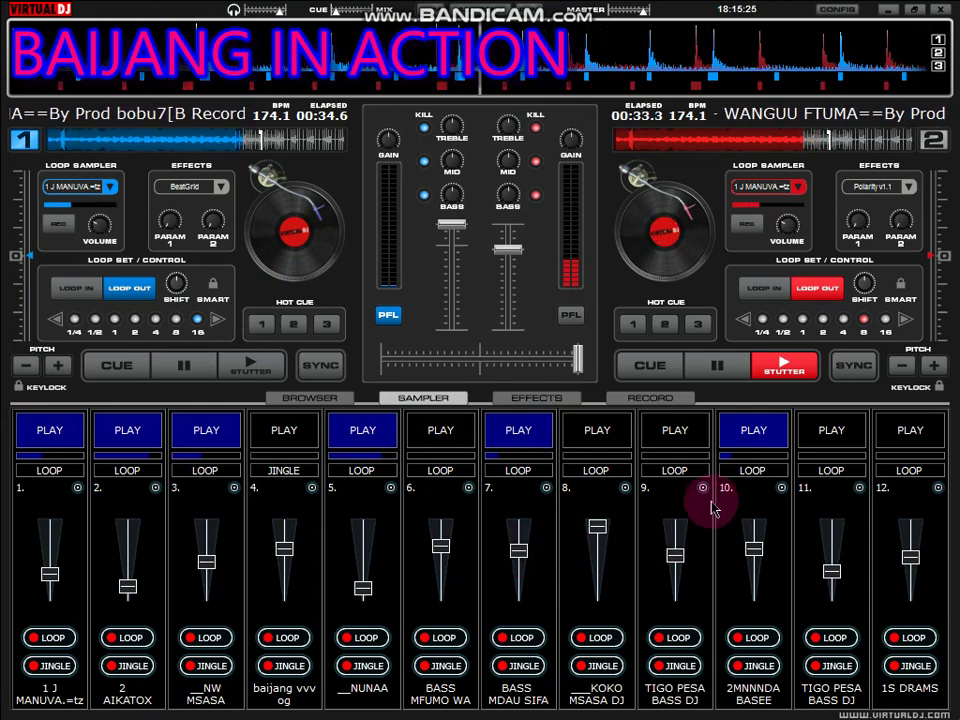
- Replace the slot 11 sample with KIGOMA OG .vdj and play it at raised volume in place of the slot 7 loop
click(860, 490)
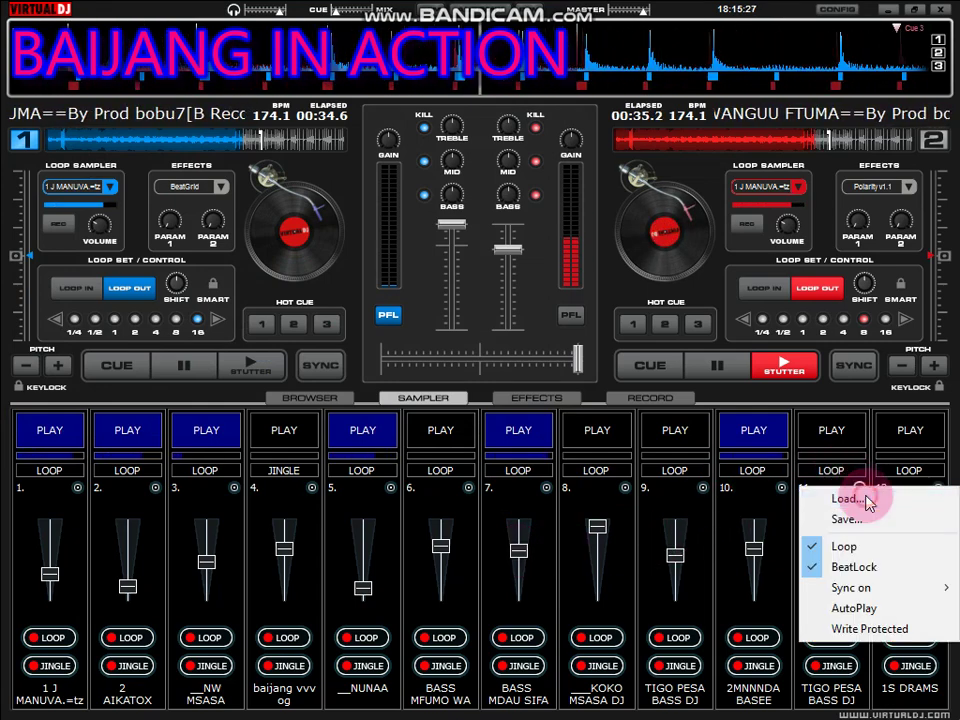
click(850, 493)
click(505, 303)
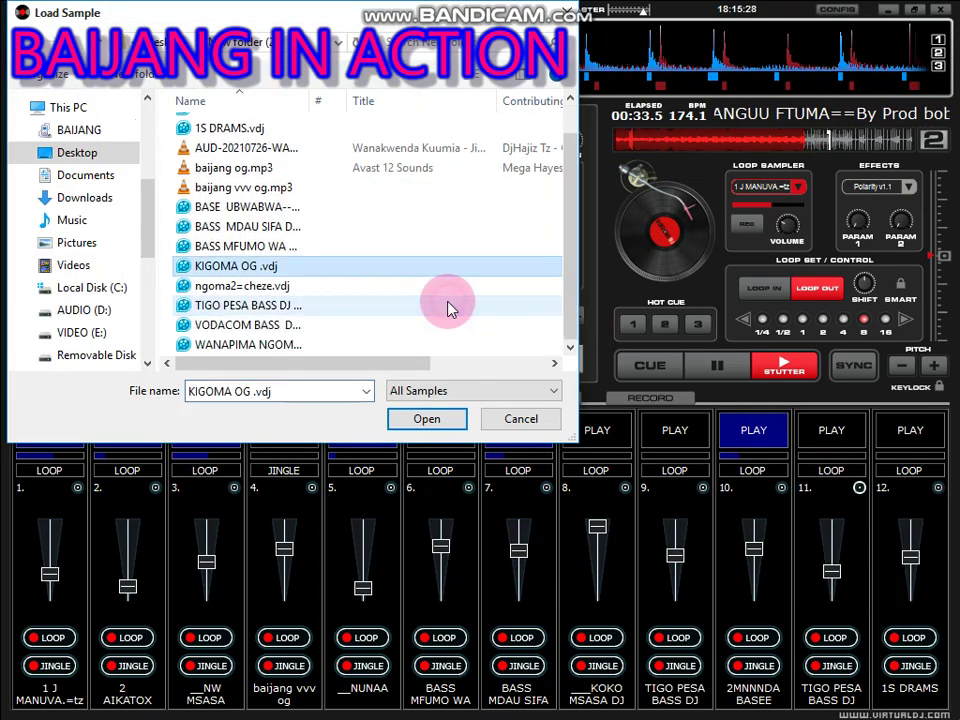
double_click(387, 267)
click(831, 428)
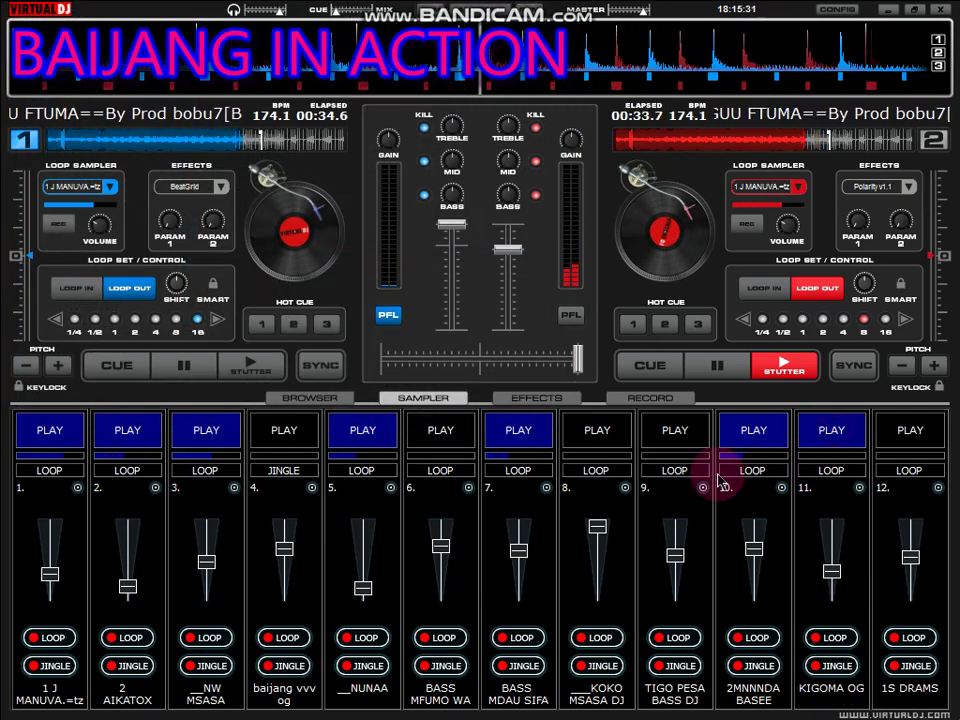
click(832, 570)
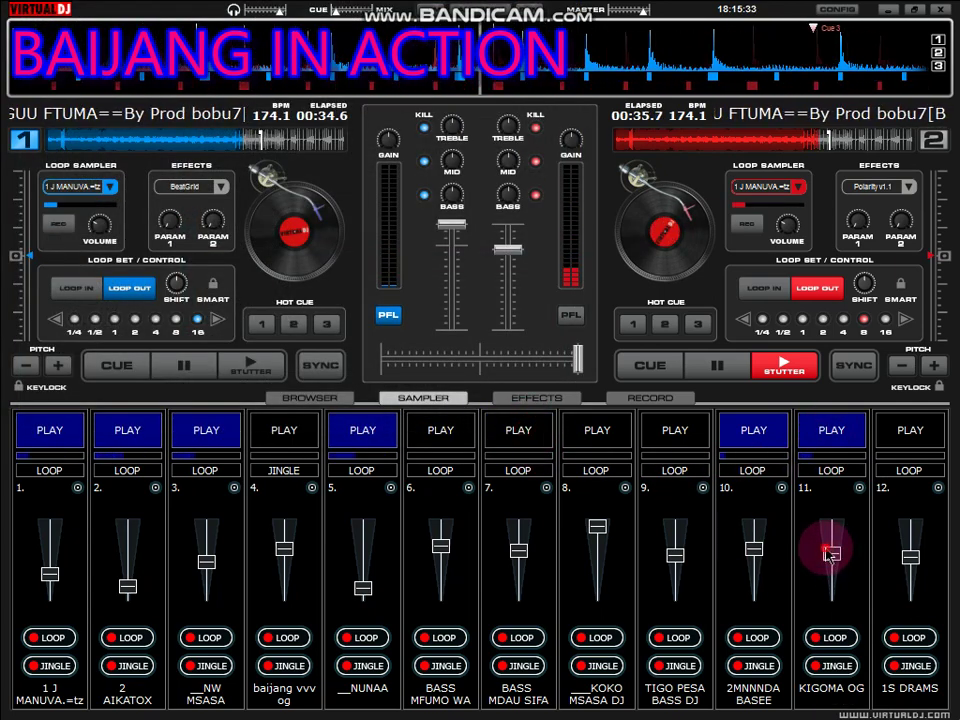
- Replace the slot 7 sample with VODACOM BASS DJ and play it in place of the KIGOMA OG loop in slot 11
click(546, 488)
click(565, 500)
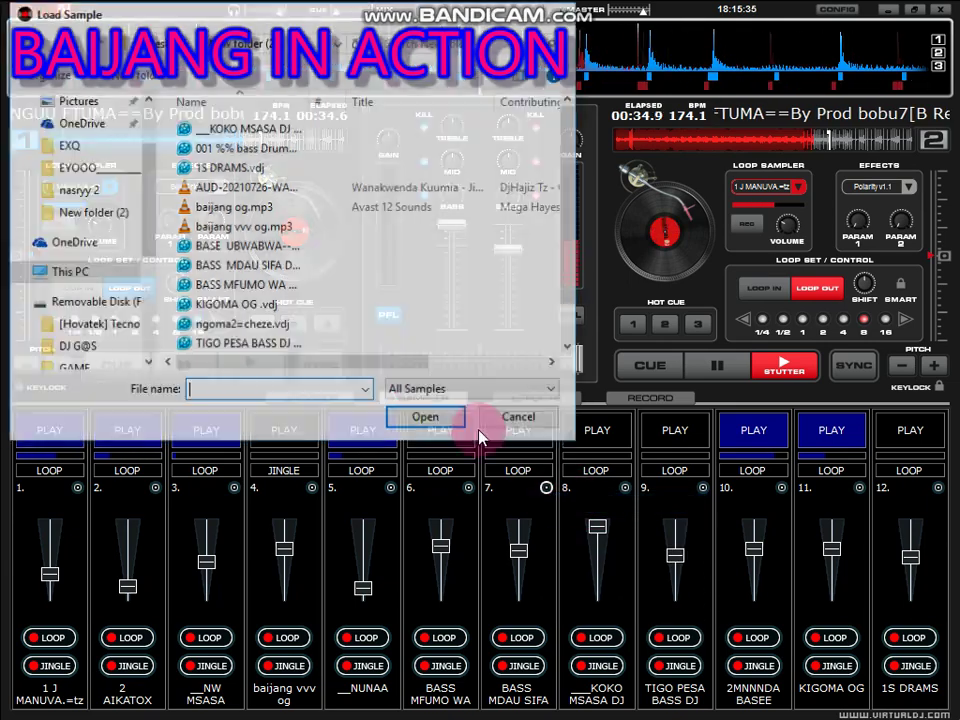
click(383, 343)
click(385, 326)
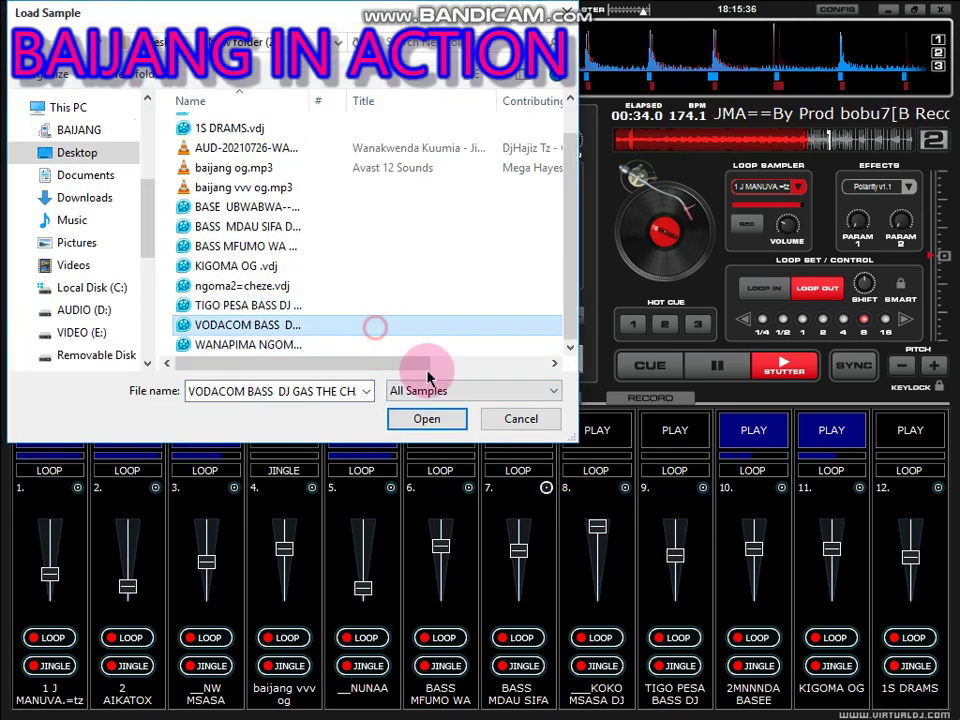
click(420, 418)
click(517, 445)
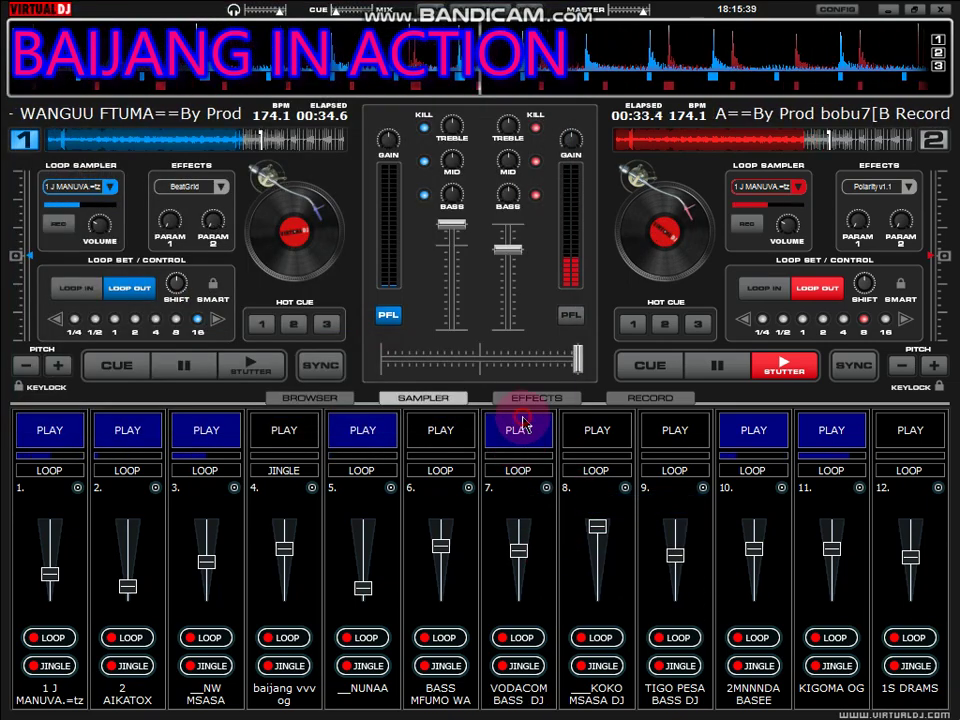
click(833, 438)
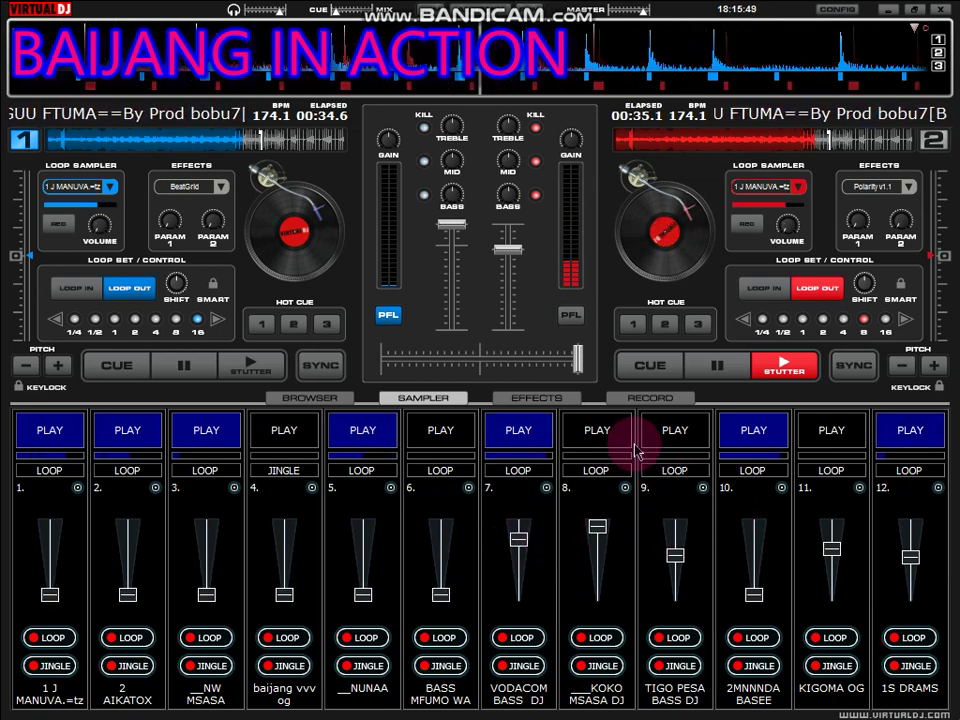
- Switch from slot 7 to the ___KOKO MSASA DJ loop in slot 8, and stop the loops in slots 3, 2 and 1
click(590, 432)
click(540, 435)
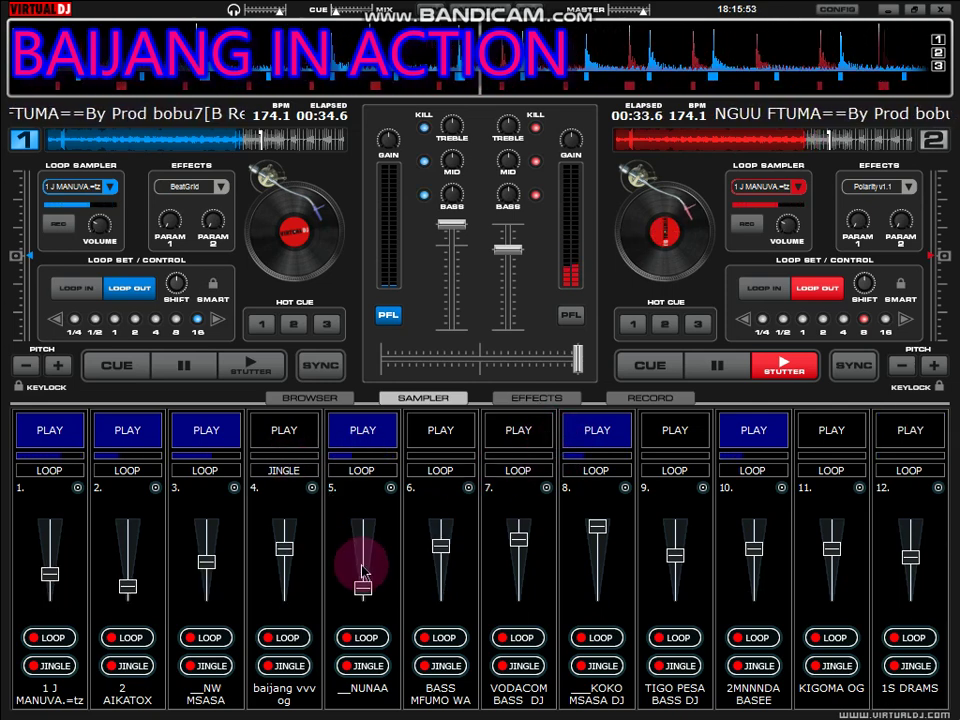
click(205, 432)
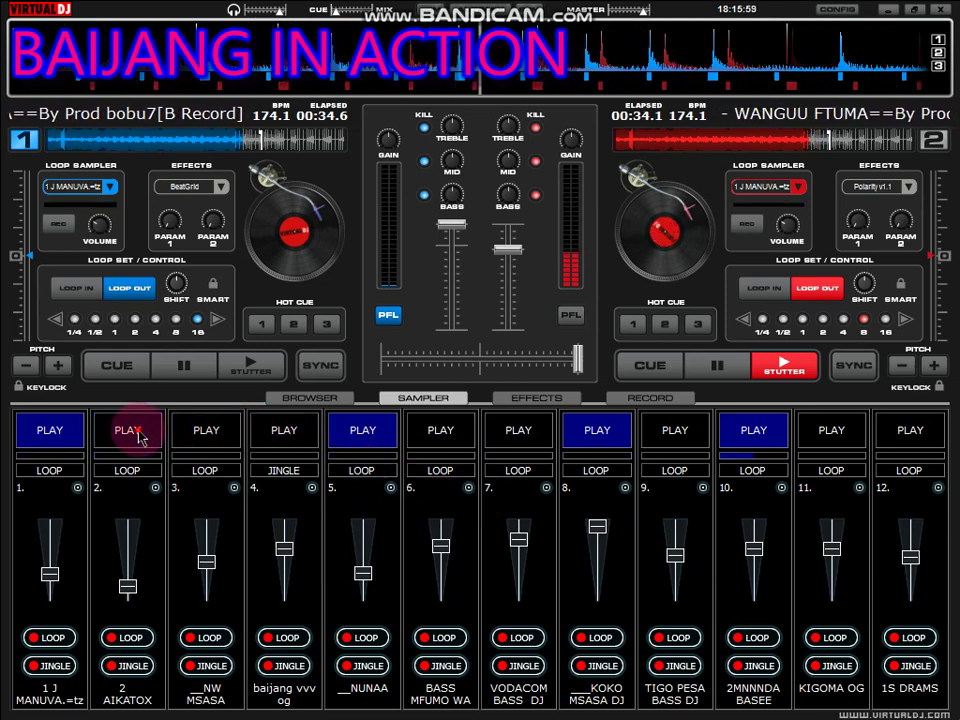
click(124, 430)
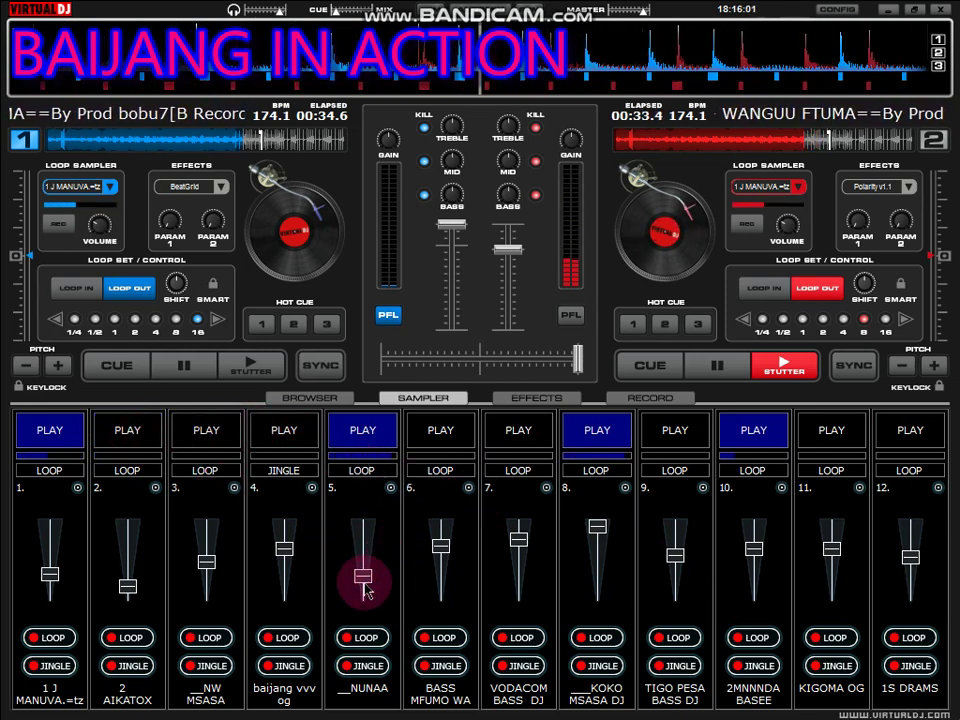
click(63, 430)
- Play the baijang vvv og jingle in slot 4 while stopping the loops in slots 5, 10 and 8, and switch to Bandicam
click(295, 447)
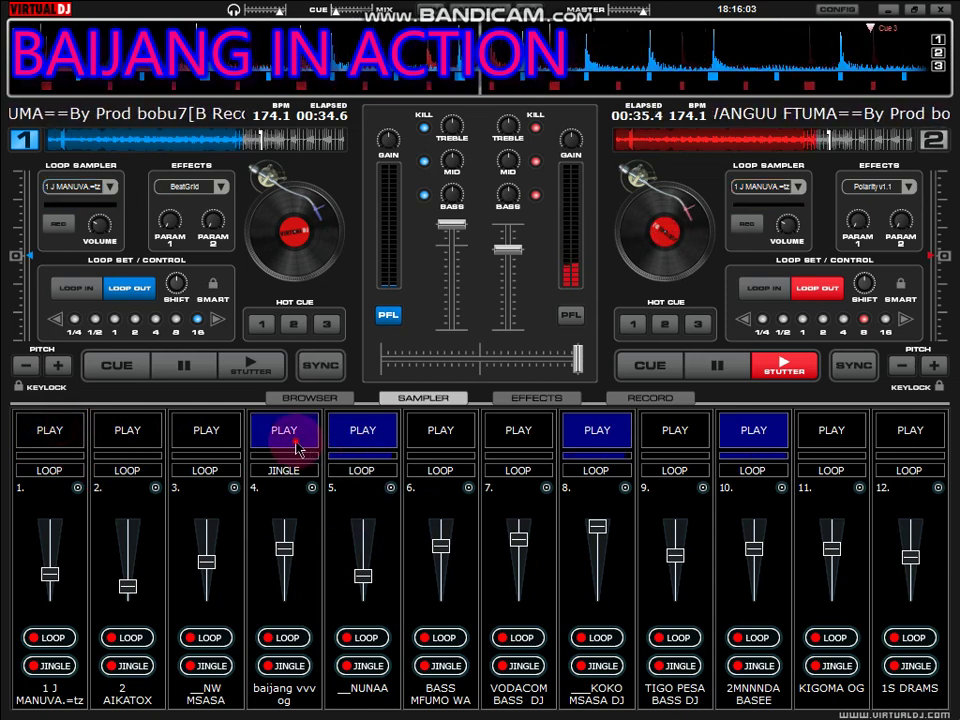
click(366, 438)
click(742, 438)
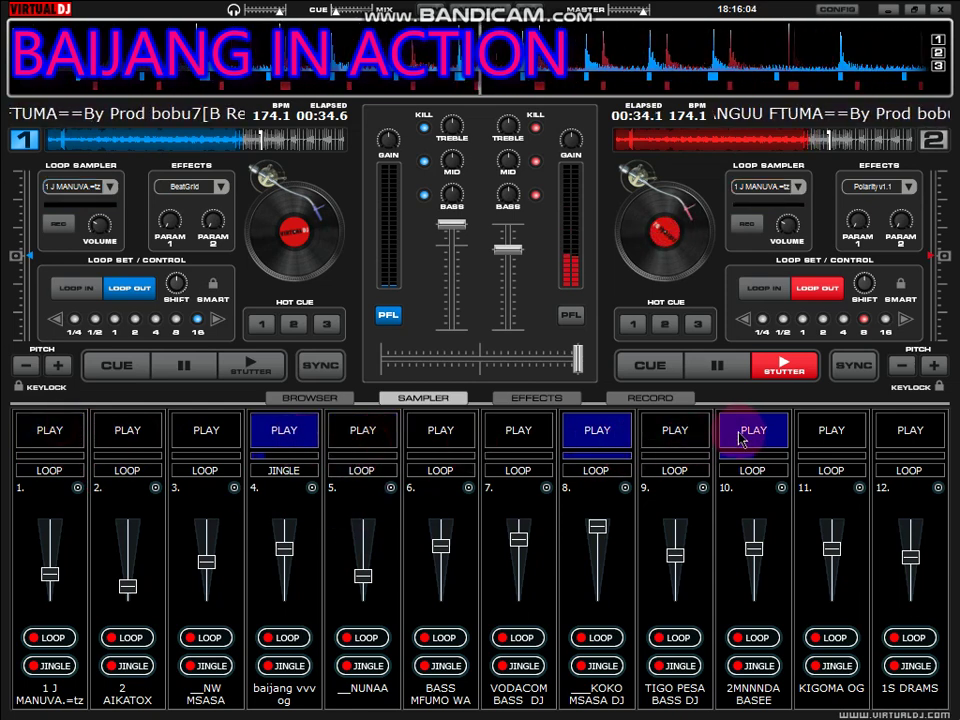
click(612, 437)
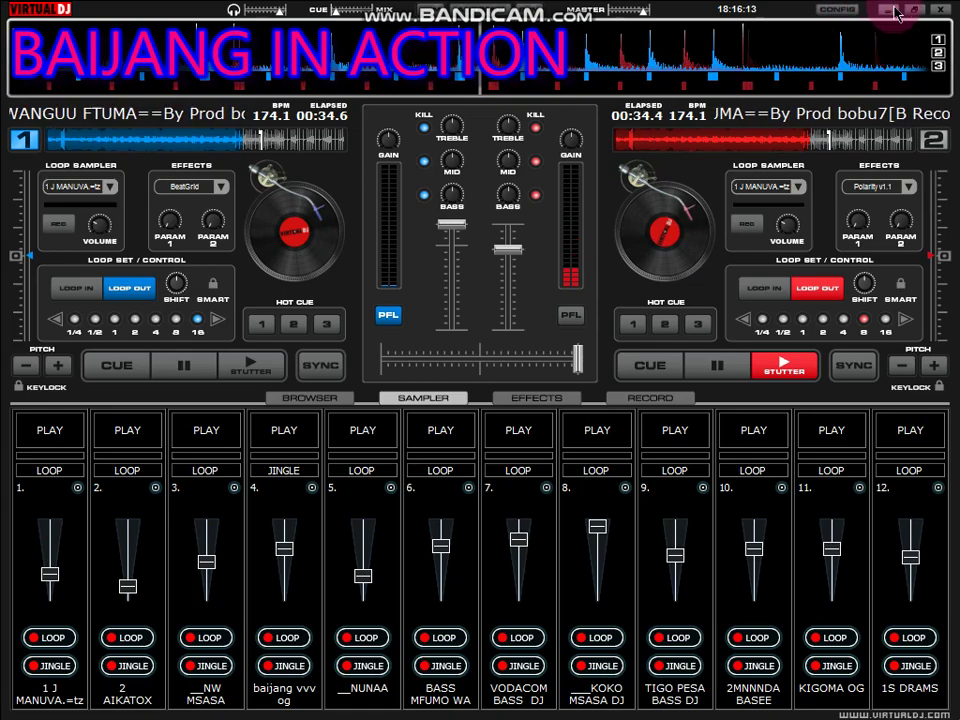
key(alt+Tab)
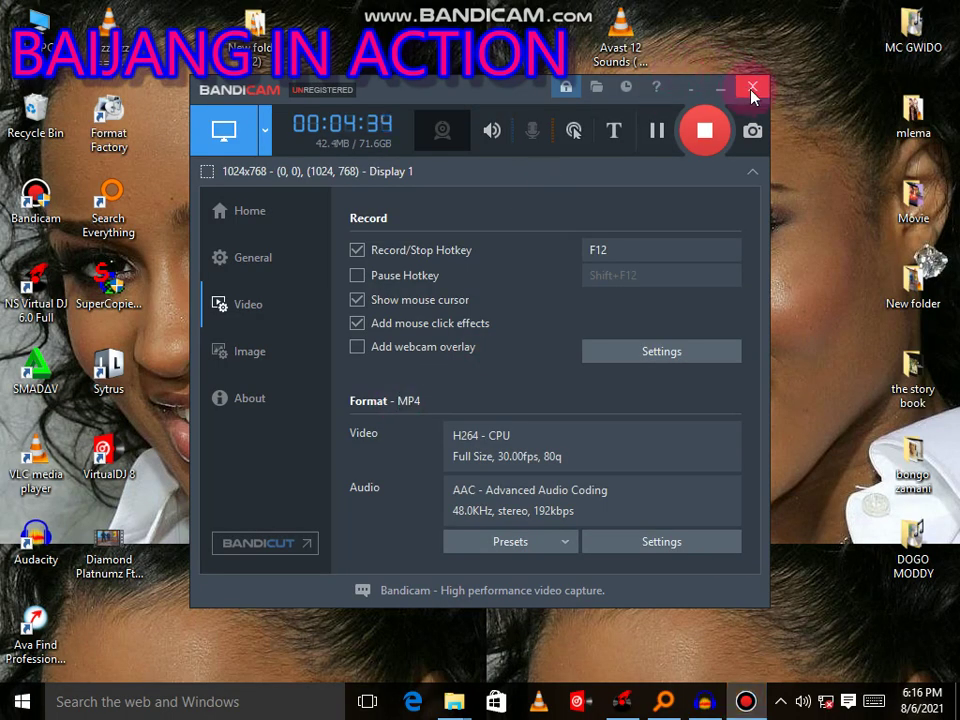